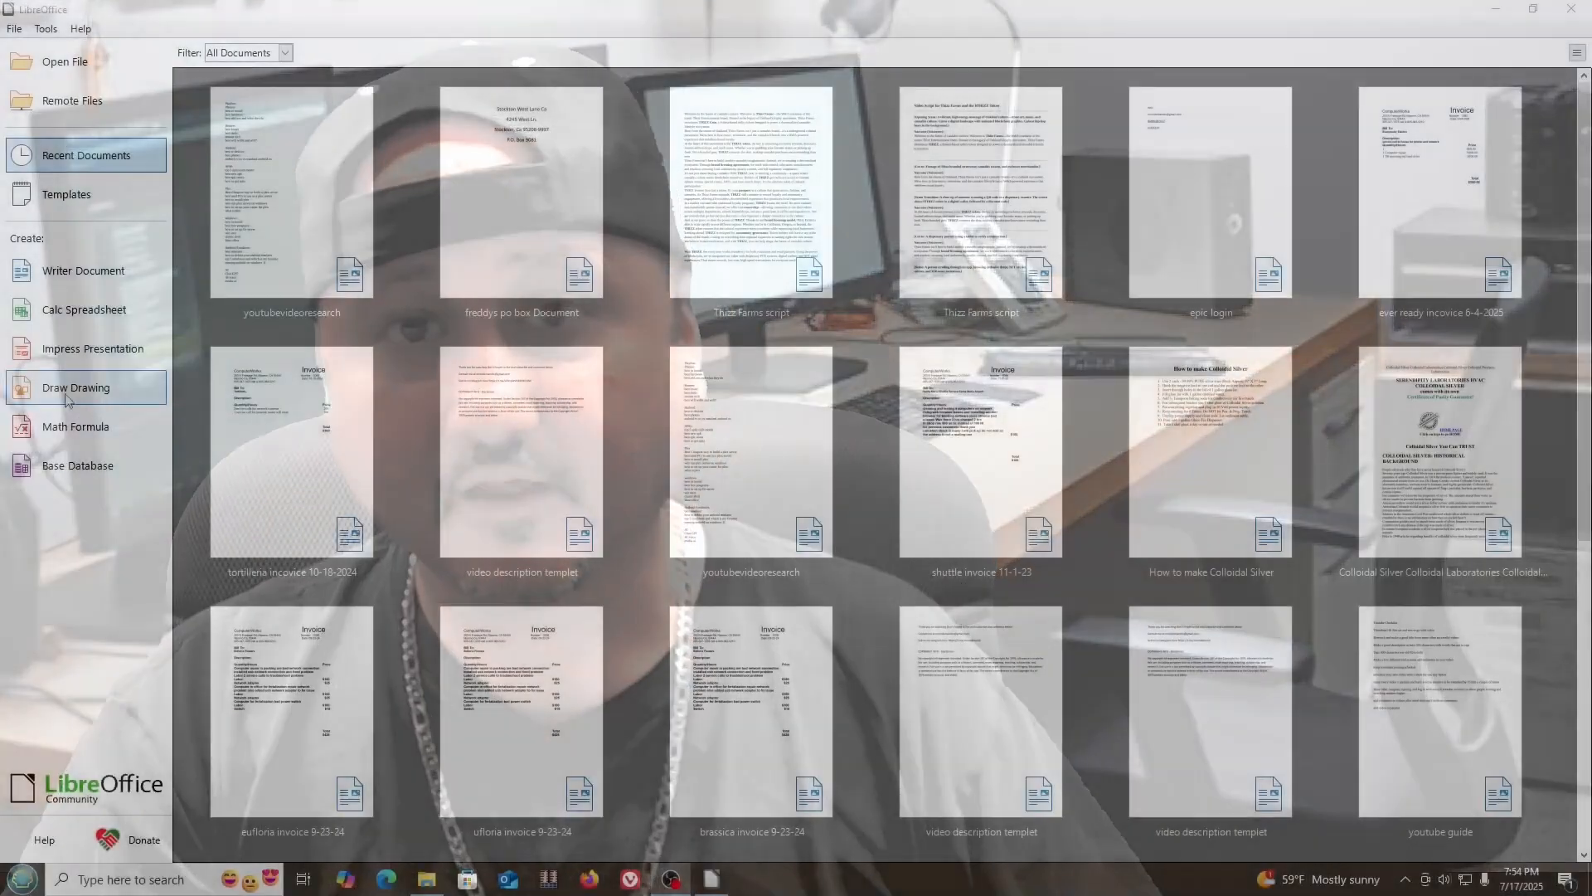
left_click(53, 391)
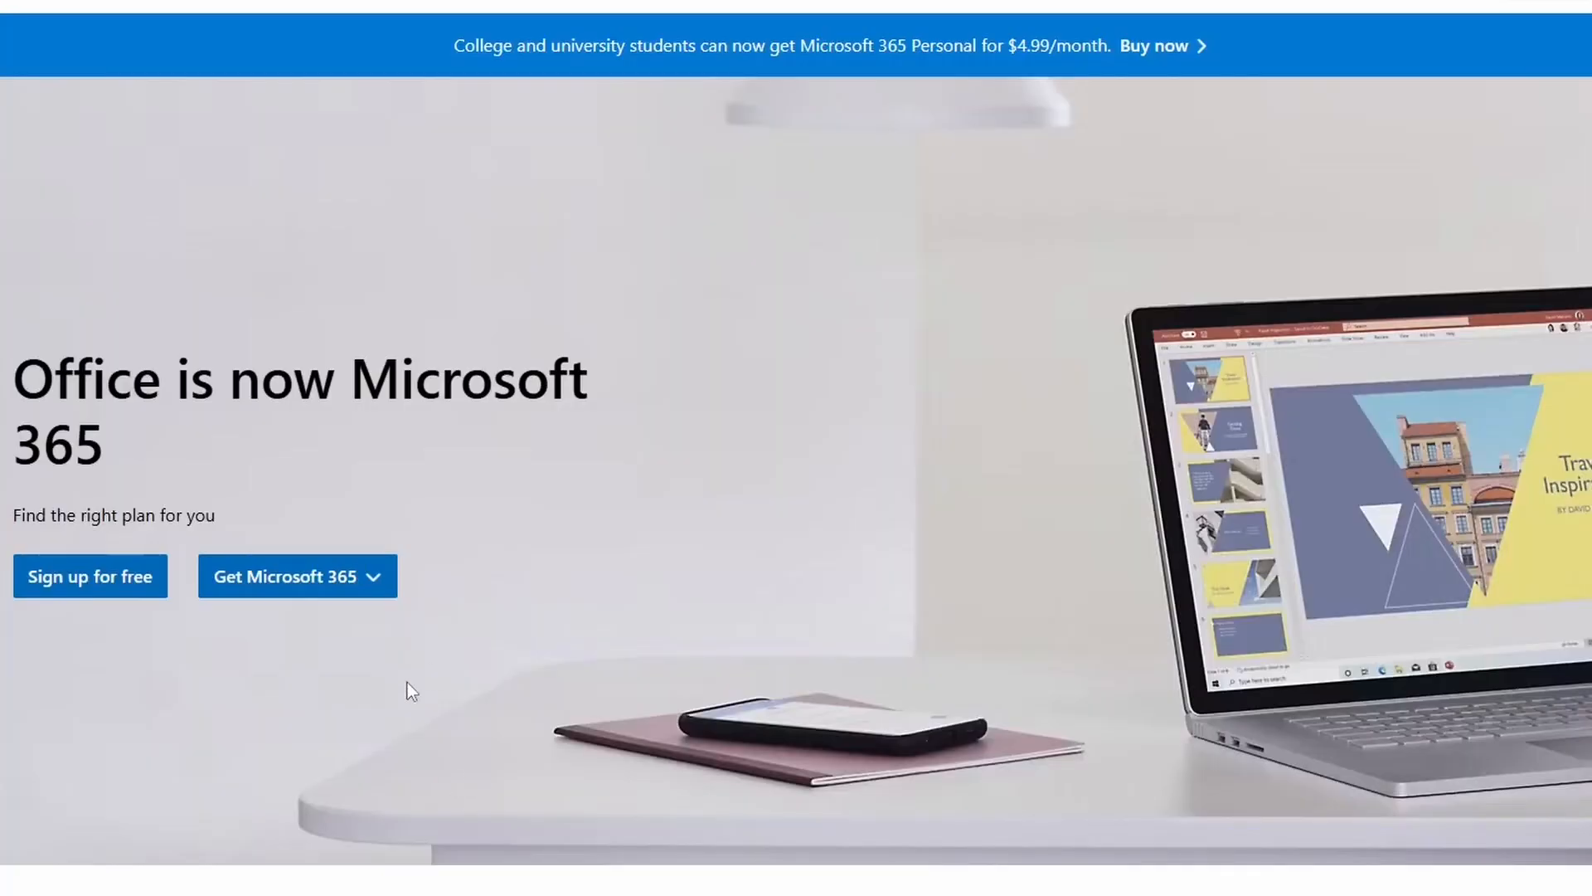
Open the Microsoft 365 Personal and Family plans page and review the plan prices.
left_click(361, 582)
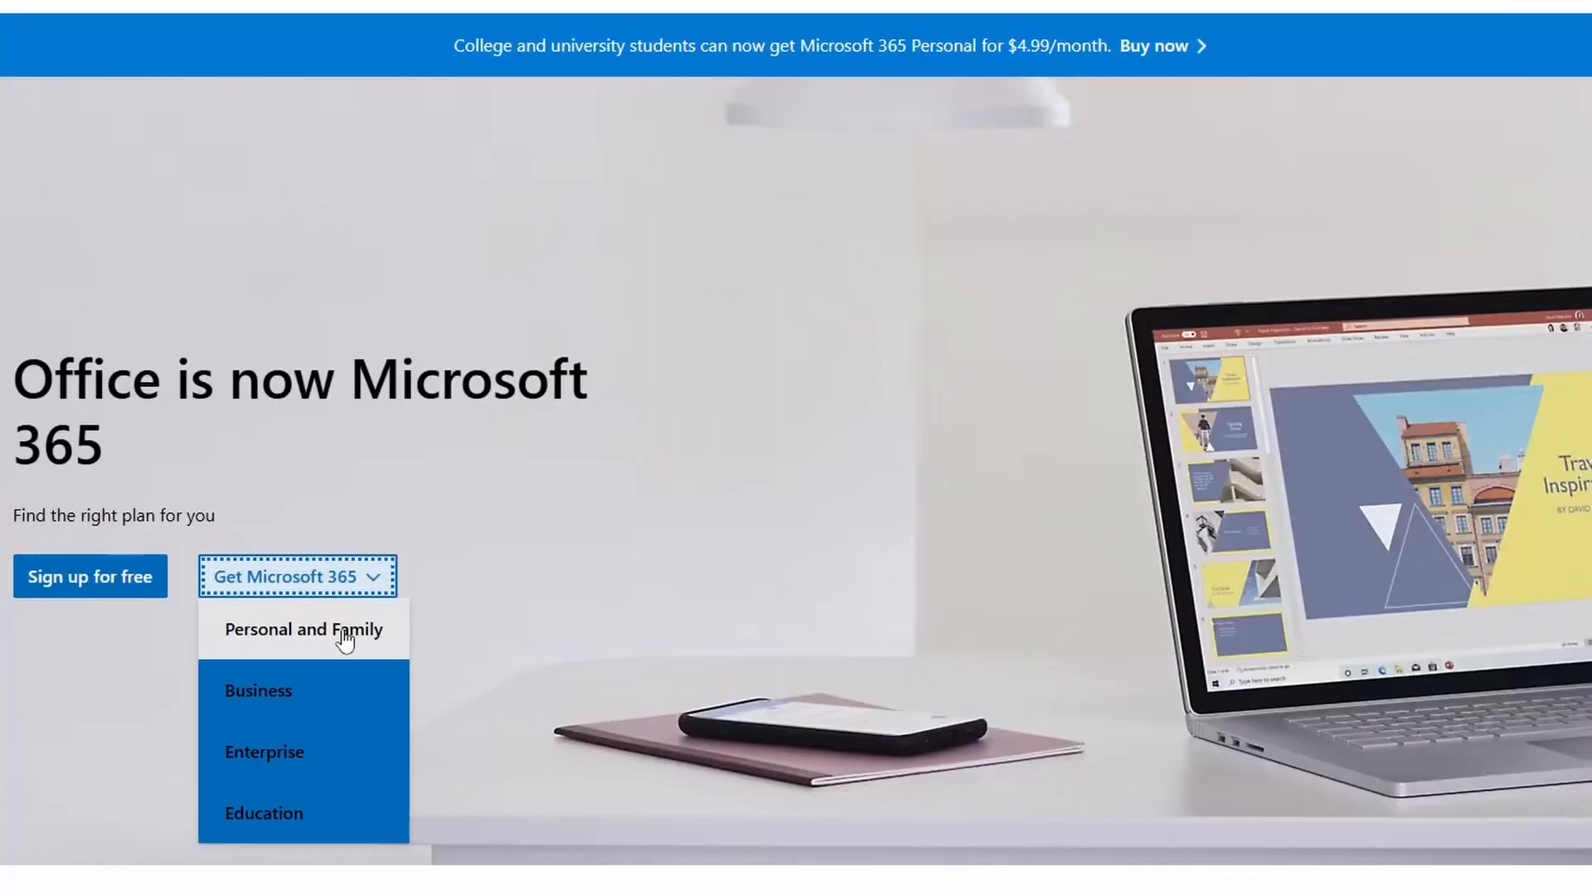
left_click(342, 632)
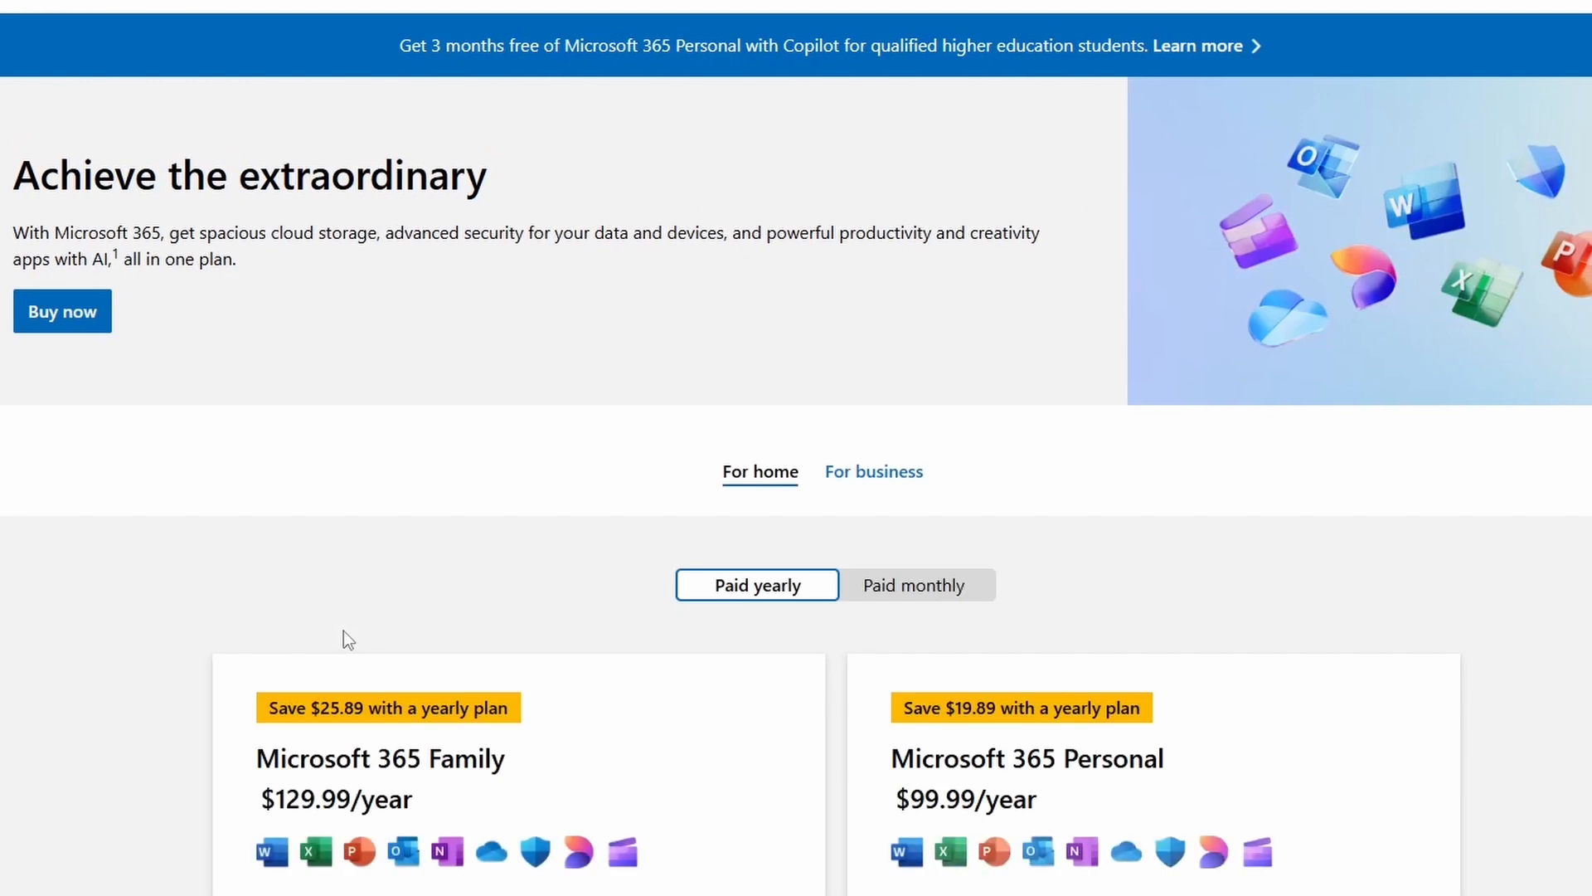
scroll(525, 604, "down", 5)
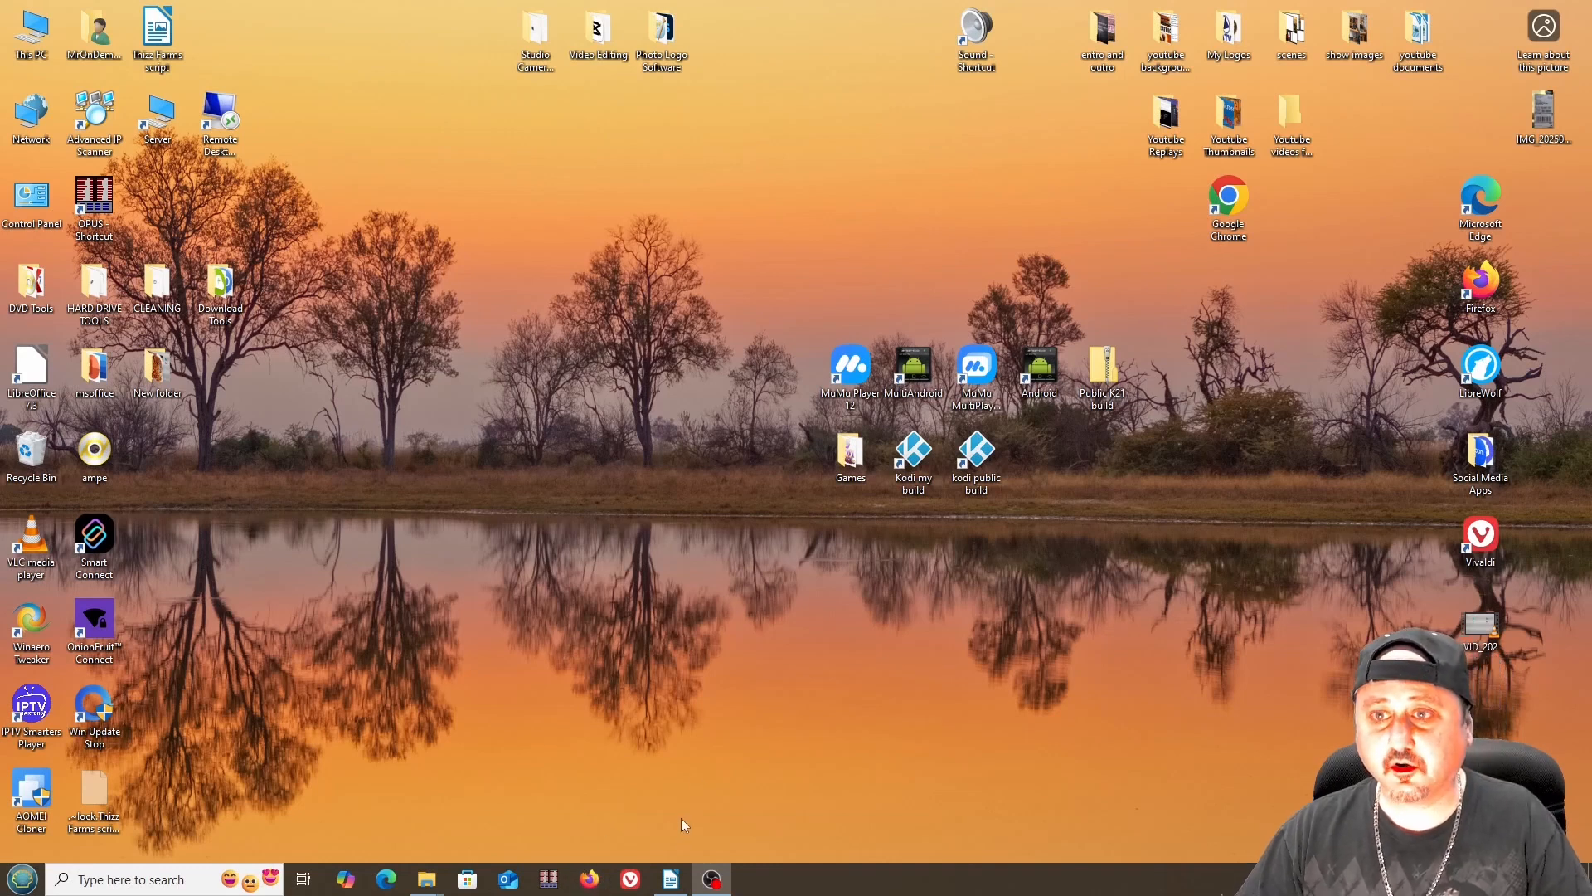
Open Google Chrome with an existing profile and search Google for libreoffice.
double_click(1230, 199)
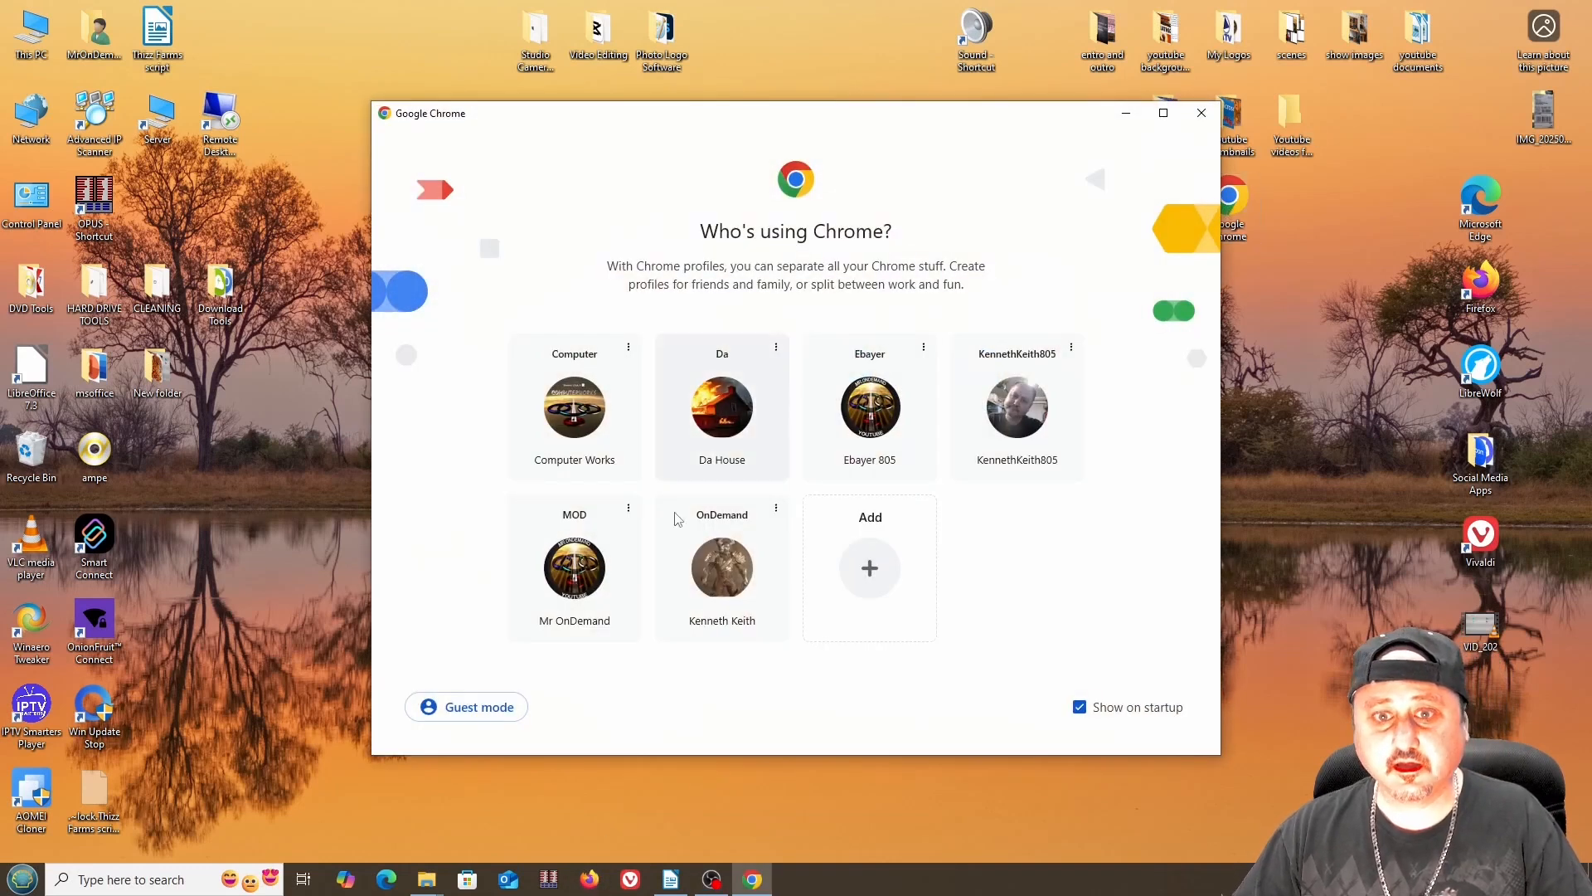
left_click(677, 519)
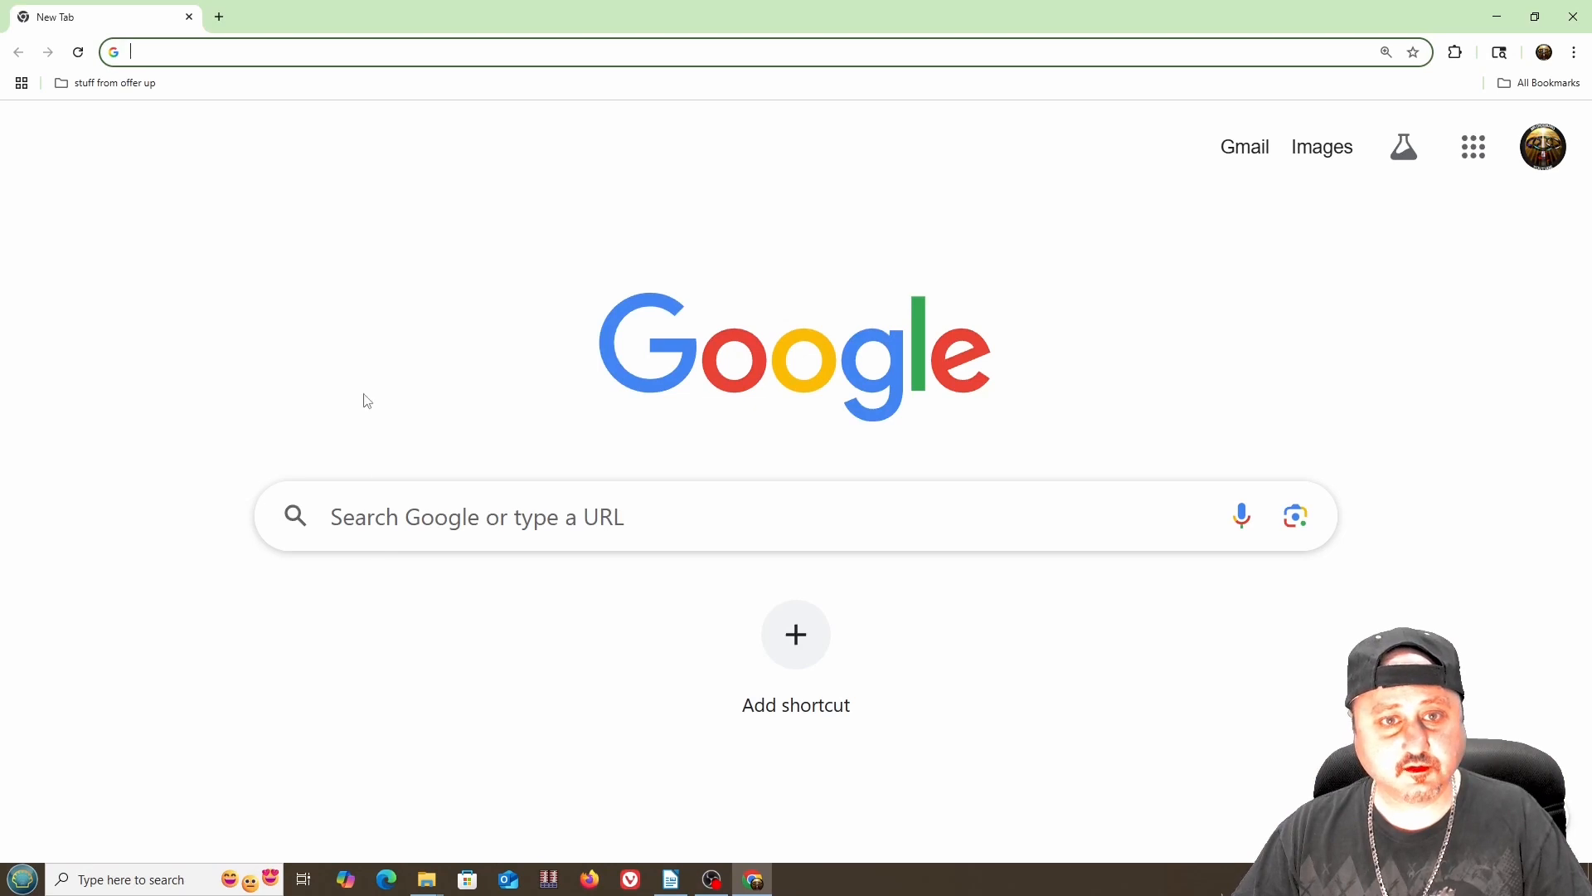
left_click(419, 523)
type("libreoffic")
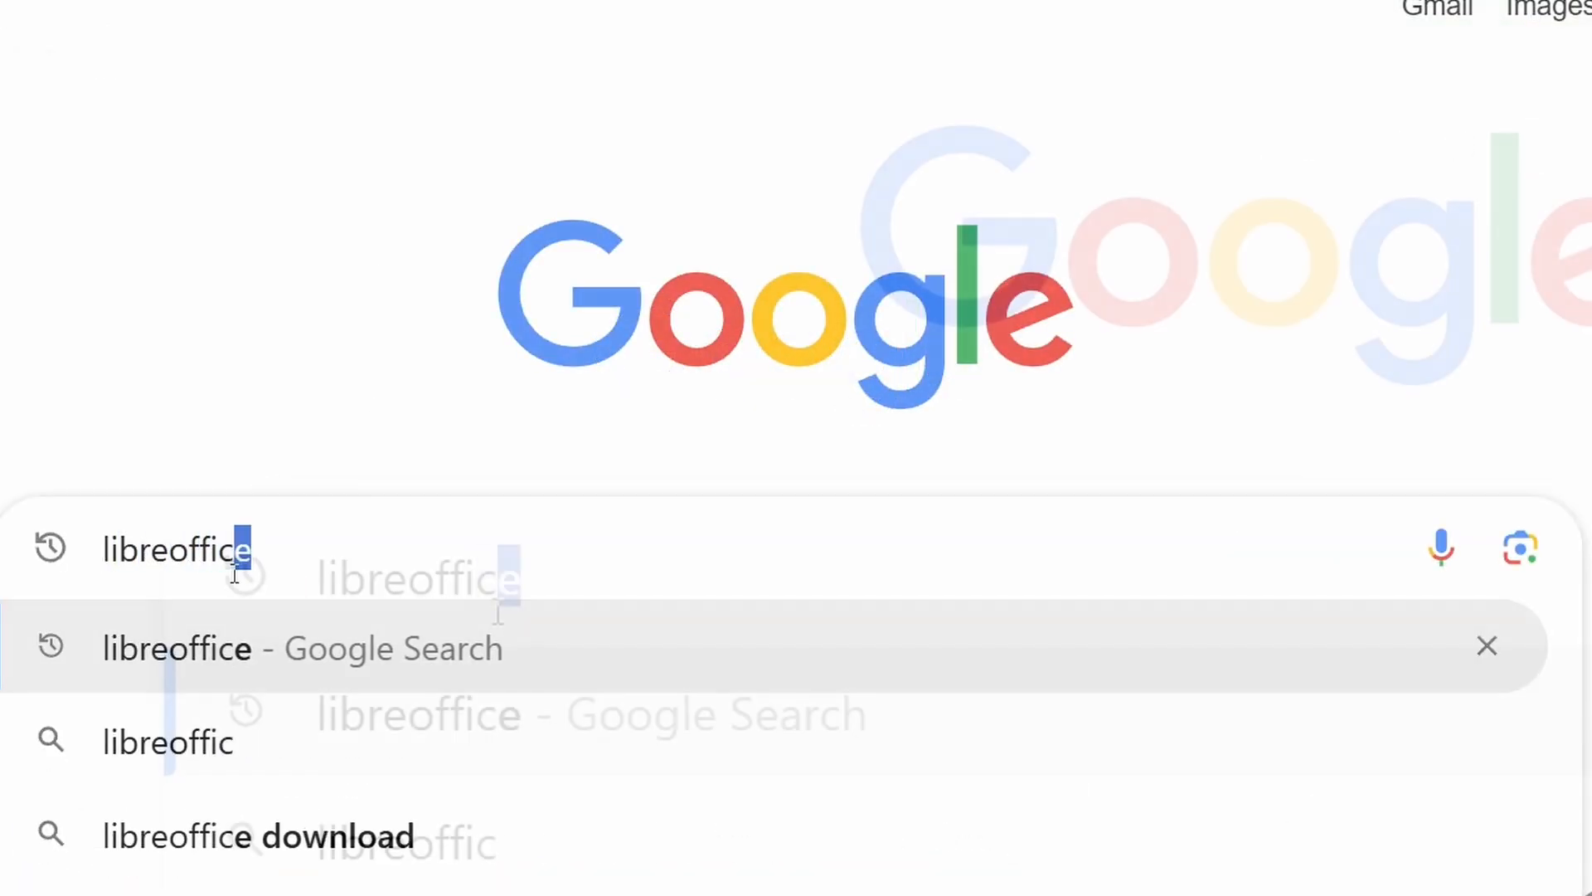
key("Return")
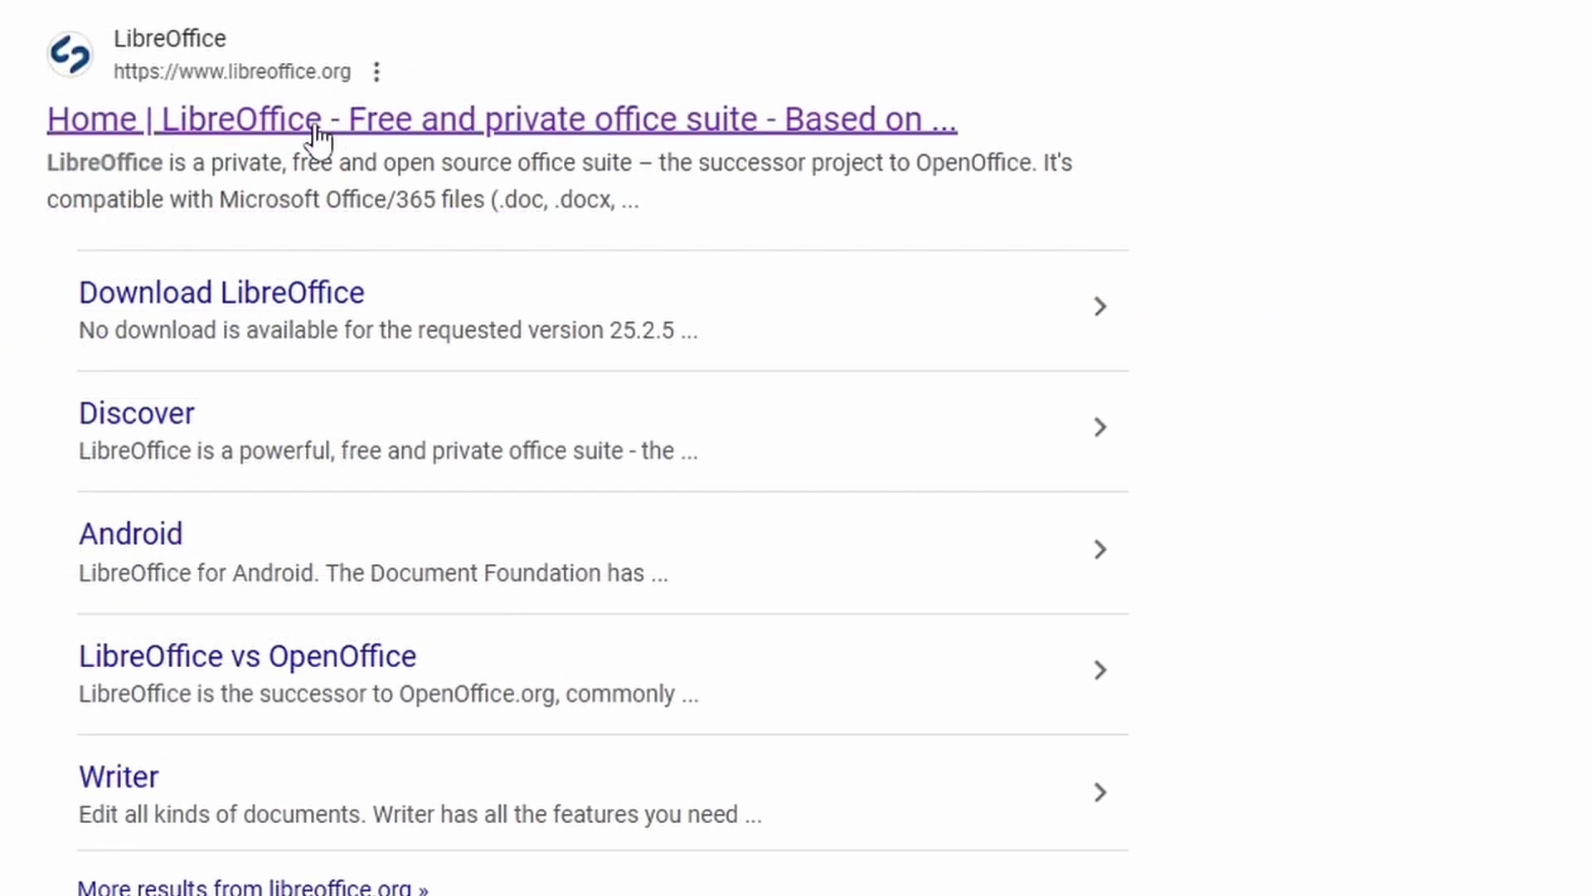
Open the official LibreOffice website and go to its Download LibreOffice page.
left_click(224, 131)
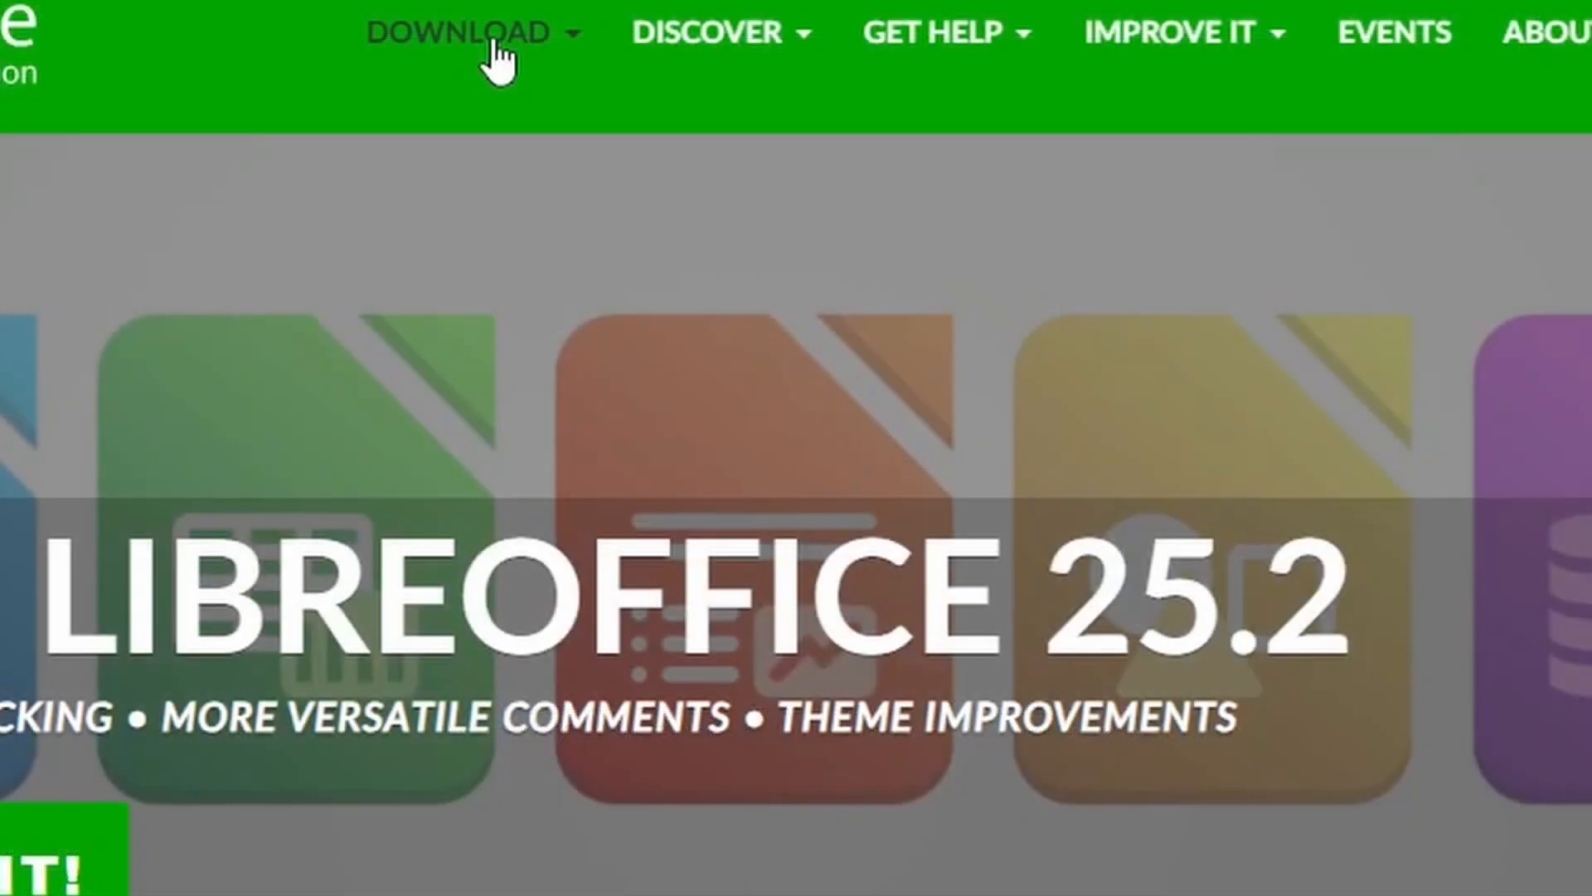
left_click(496, 56)
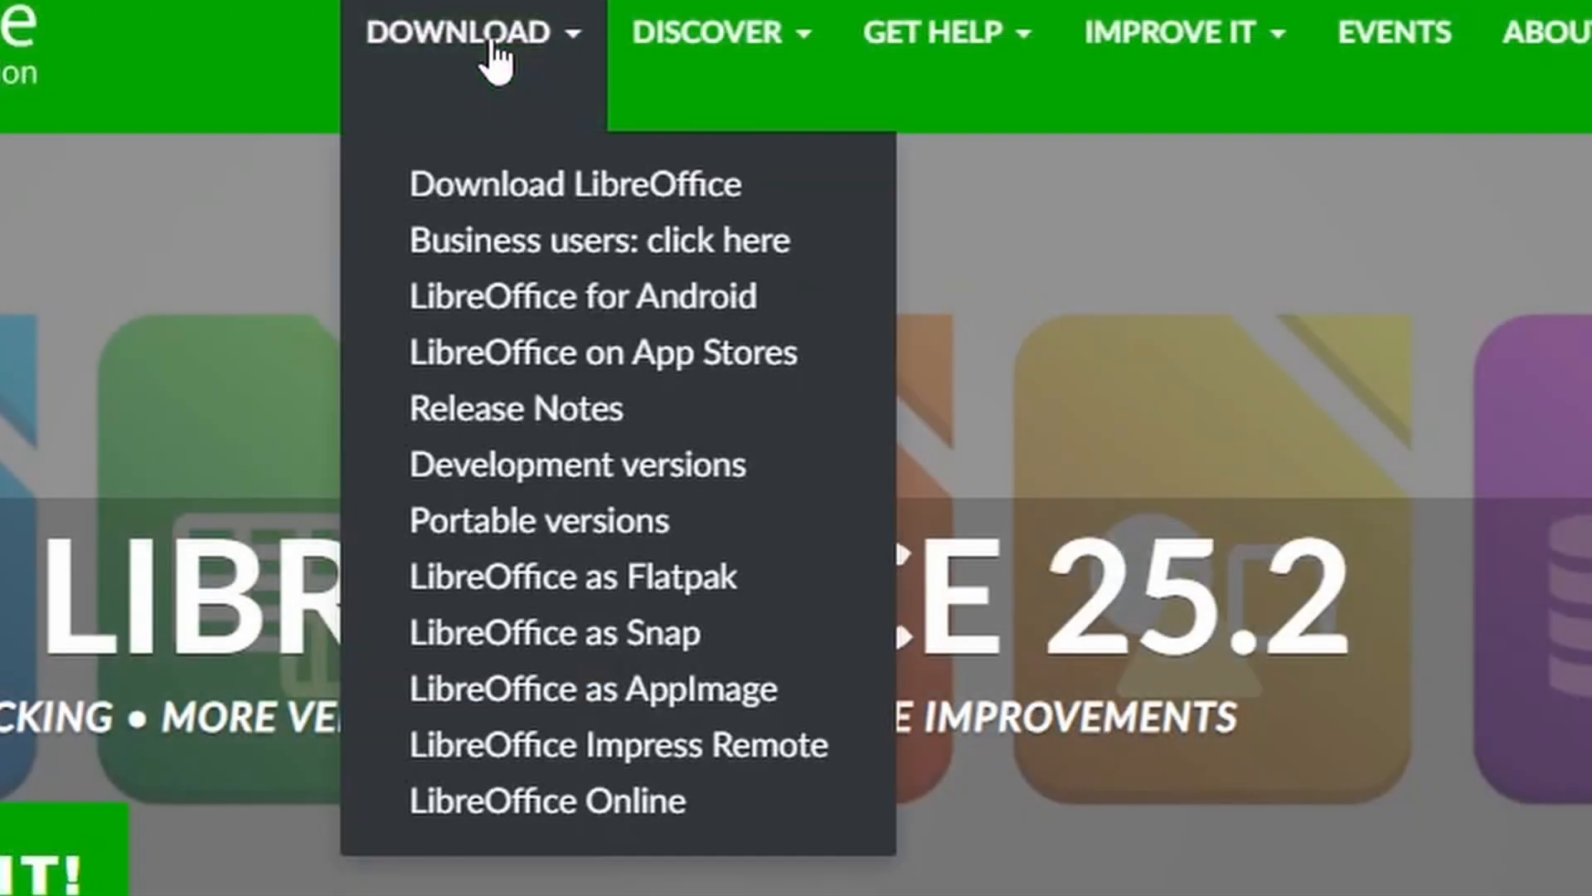
left_click(508, 188)
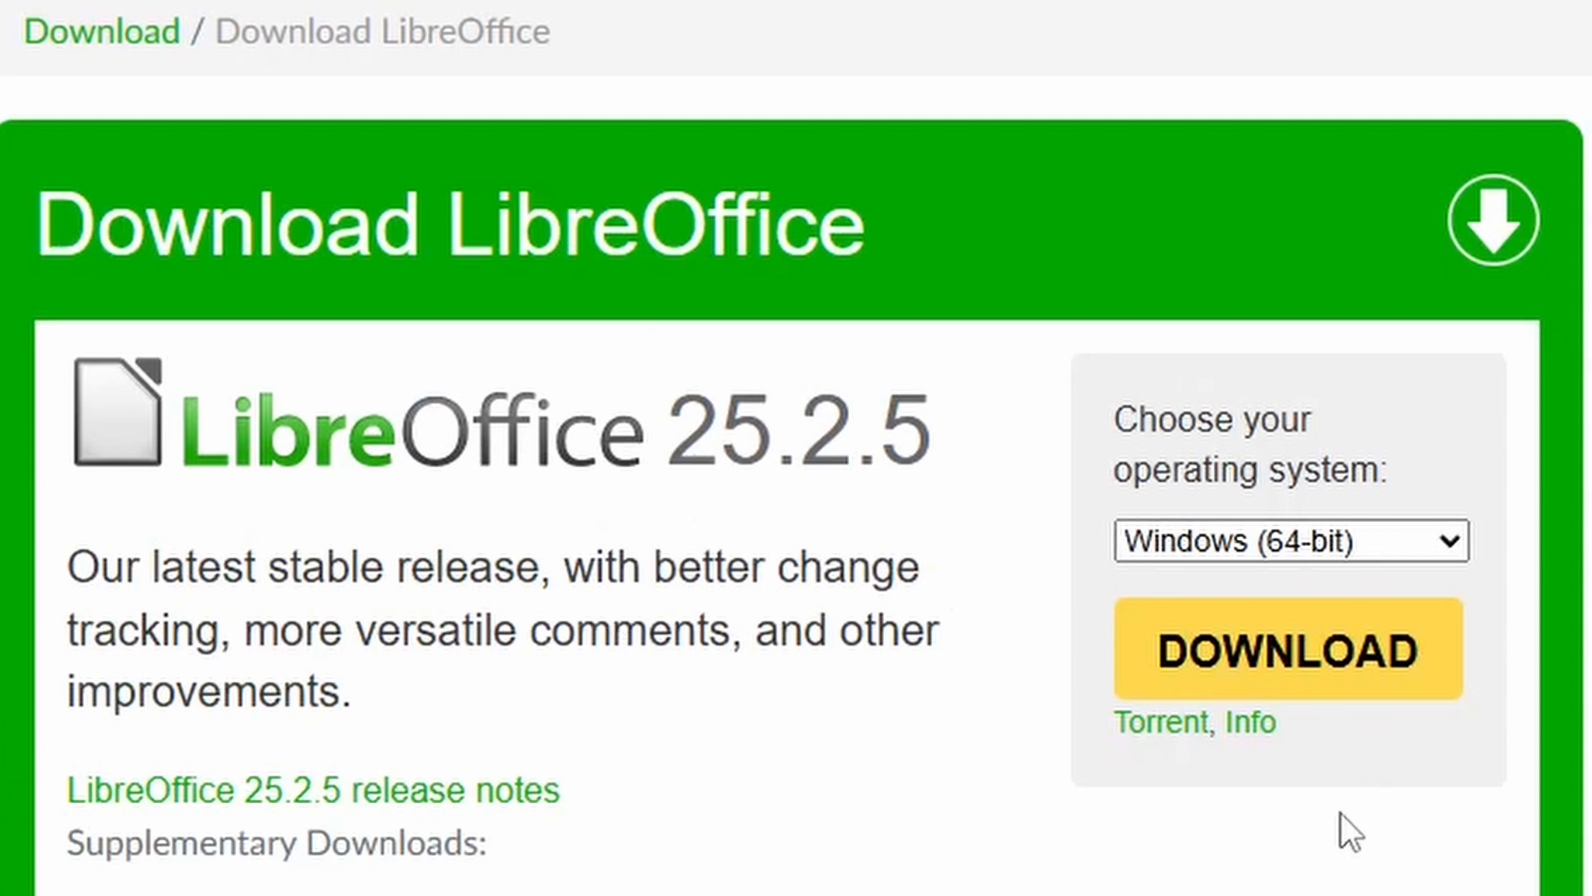
Download the LibreOffice 25.2.5 installer for Windows (64-bit).
scroll(882, 764, "down", 1)
scroll(882, 765, "up", 1)
left_click(1248, 540)
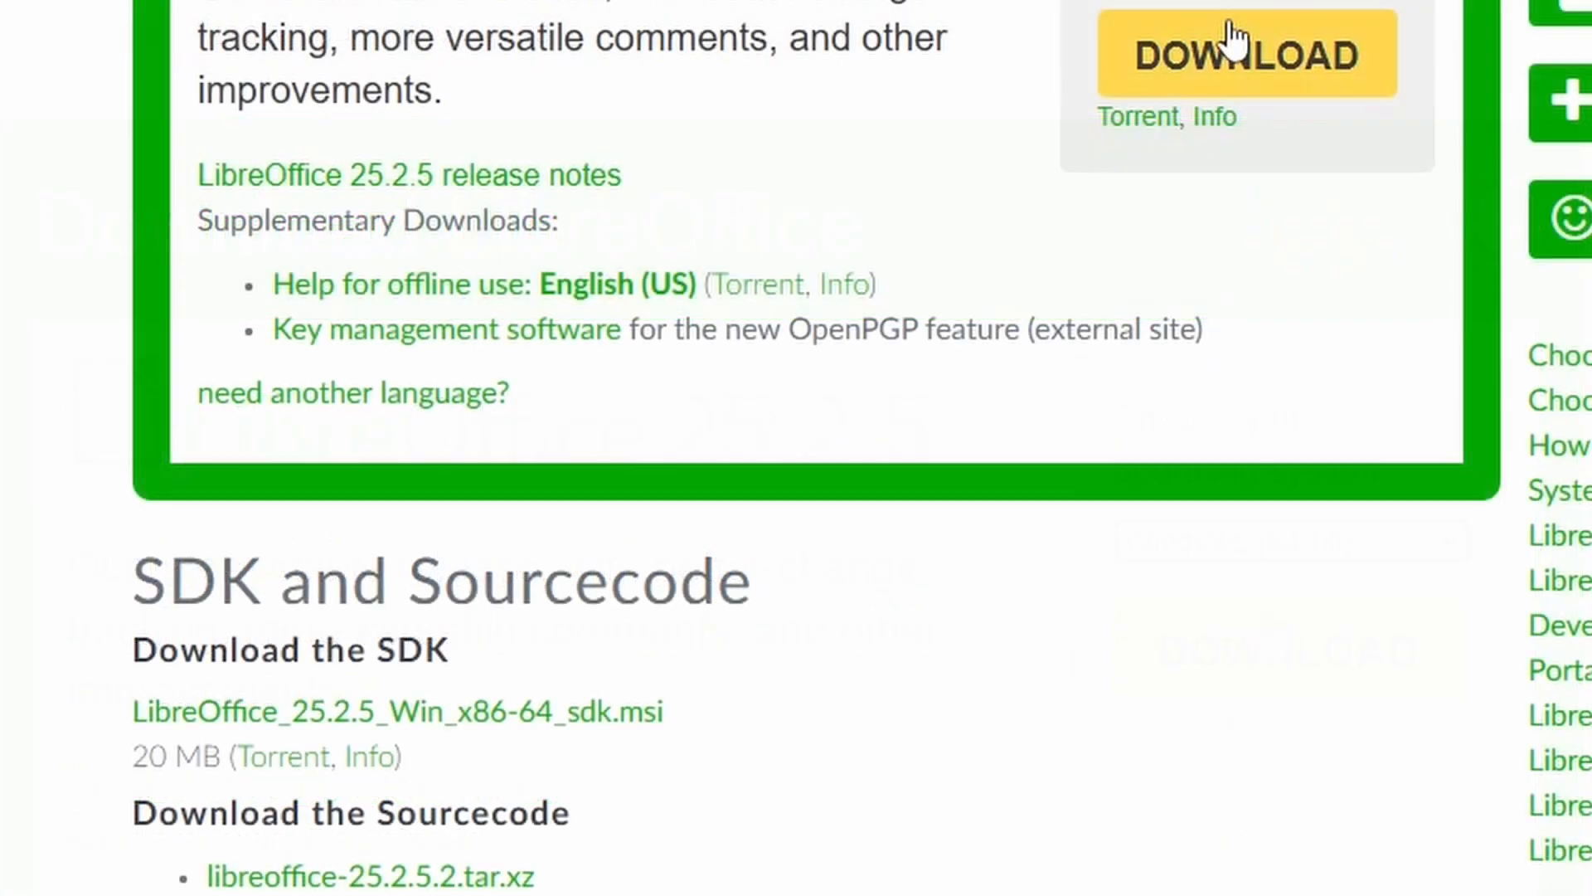
left_click(1233, 42)
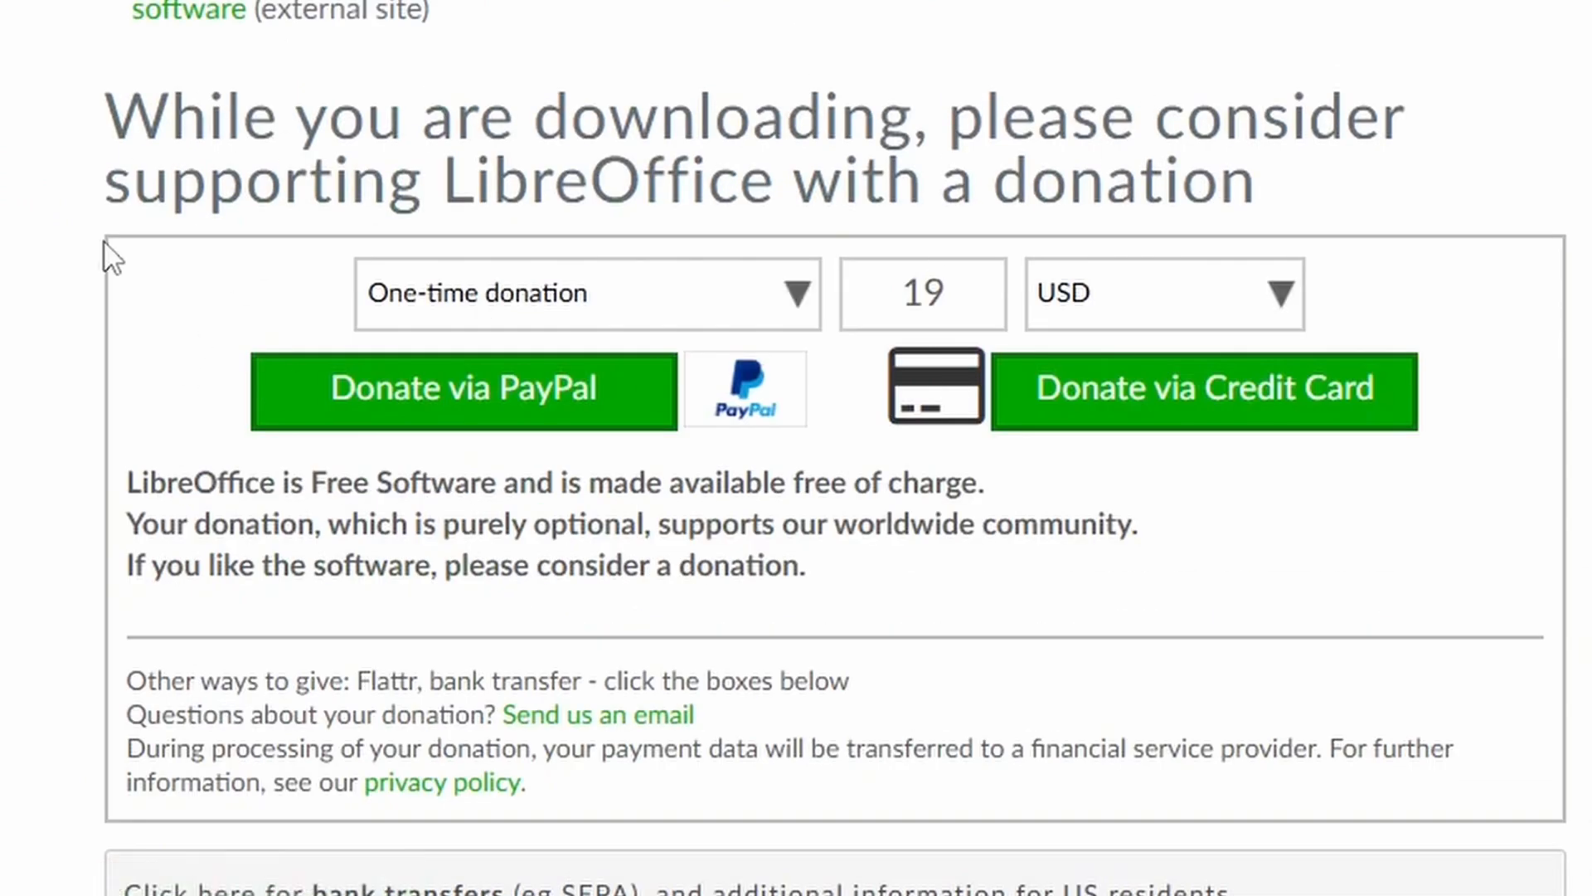
scroll(894, 298, "down", 5)
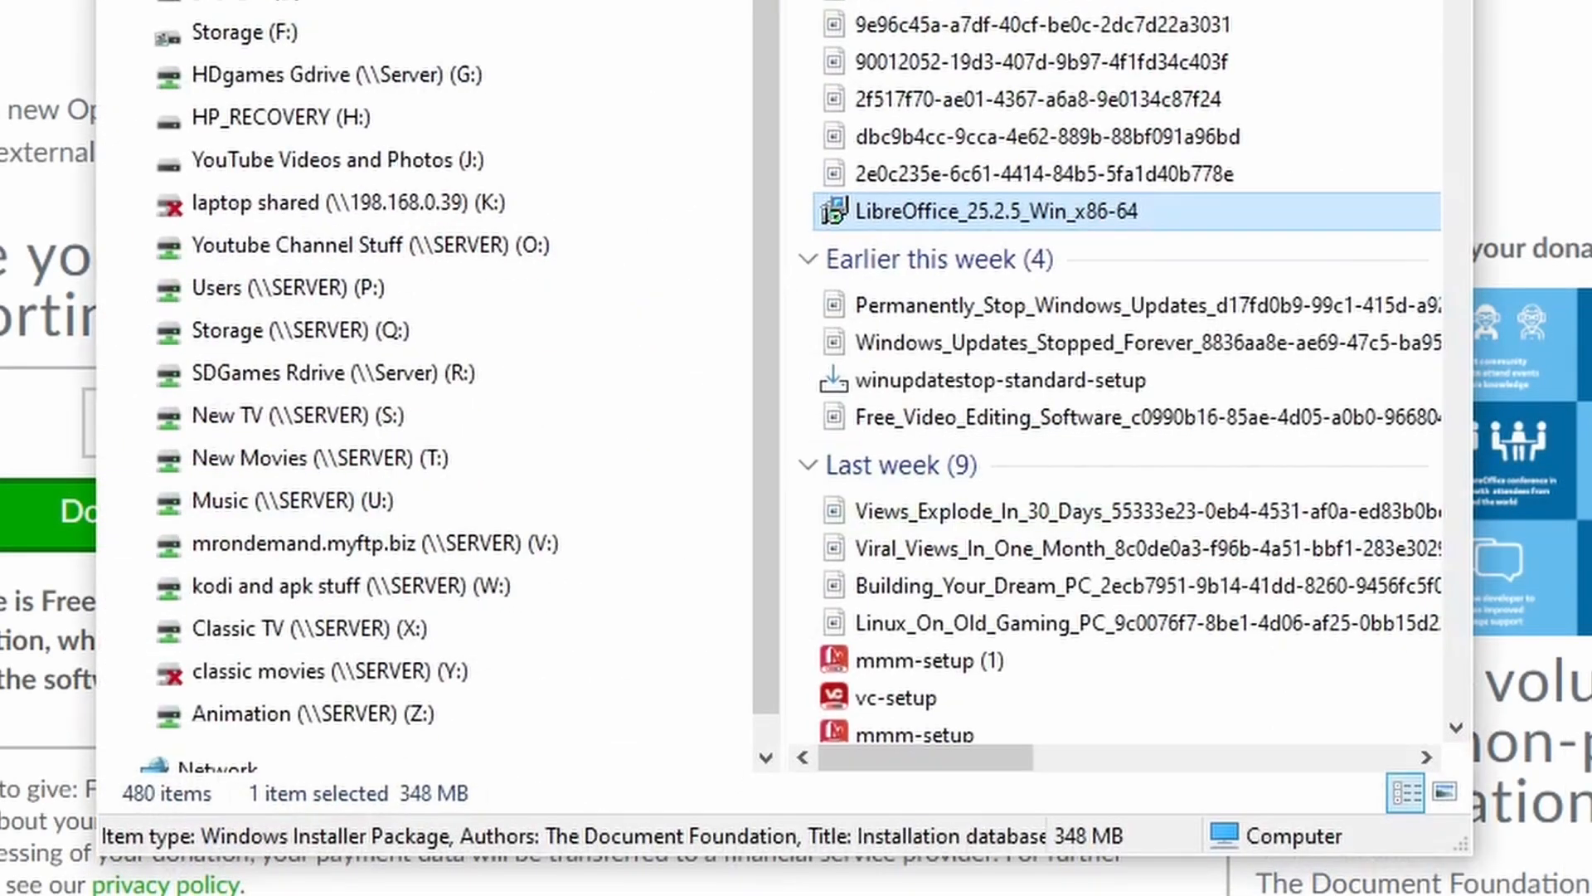
Run the downloaded LibreOffice_25.2.5_Win_x86-64 package and install the program with a desktop shortcut, without loading it during system start-up.
double_click(894, 212)
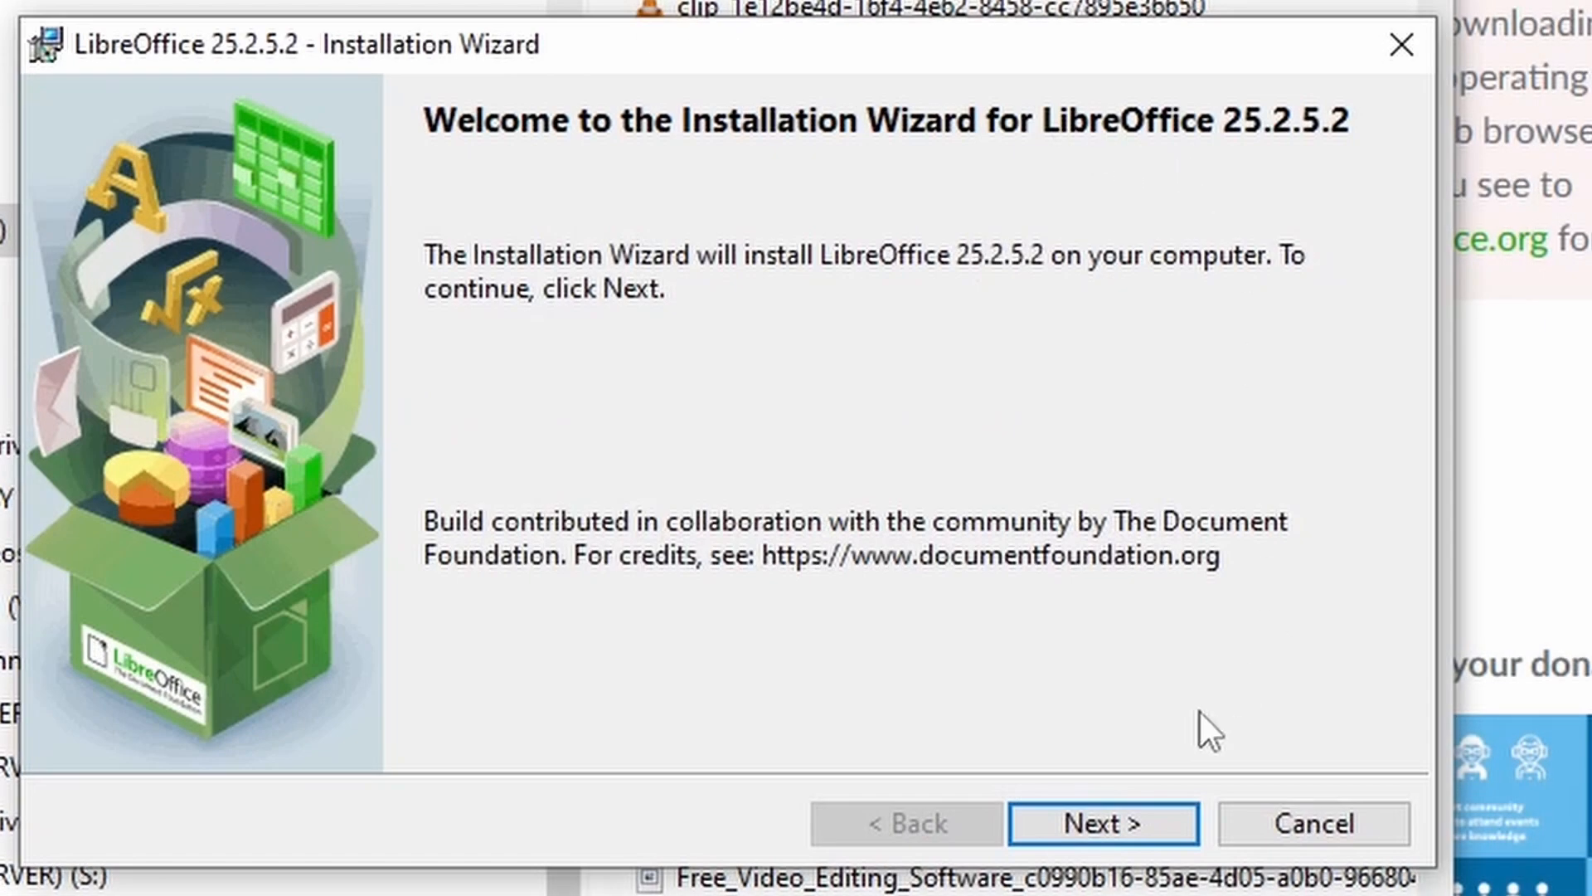
left_click(1083, 824)
left_click(1085, 823)
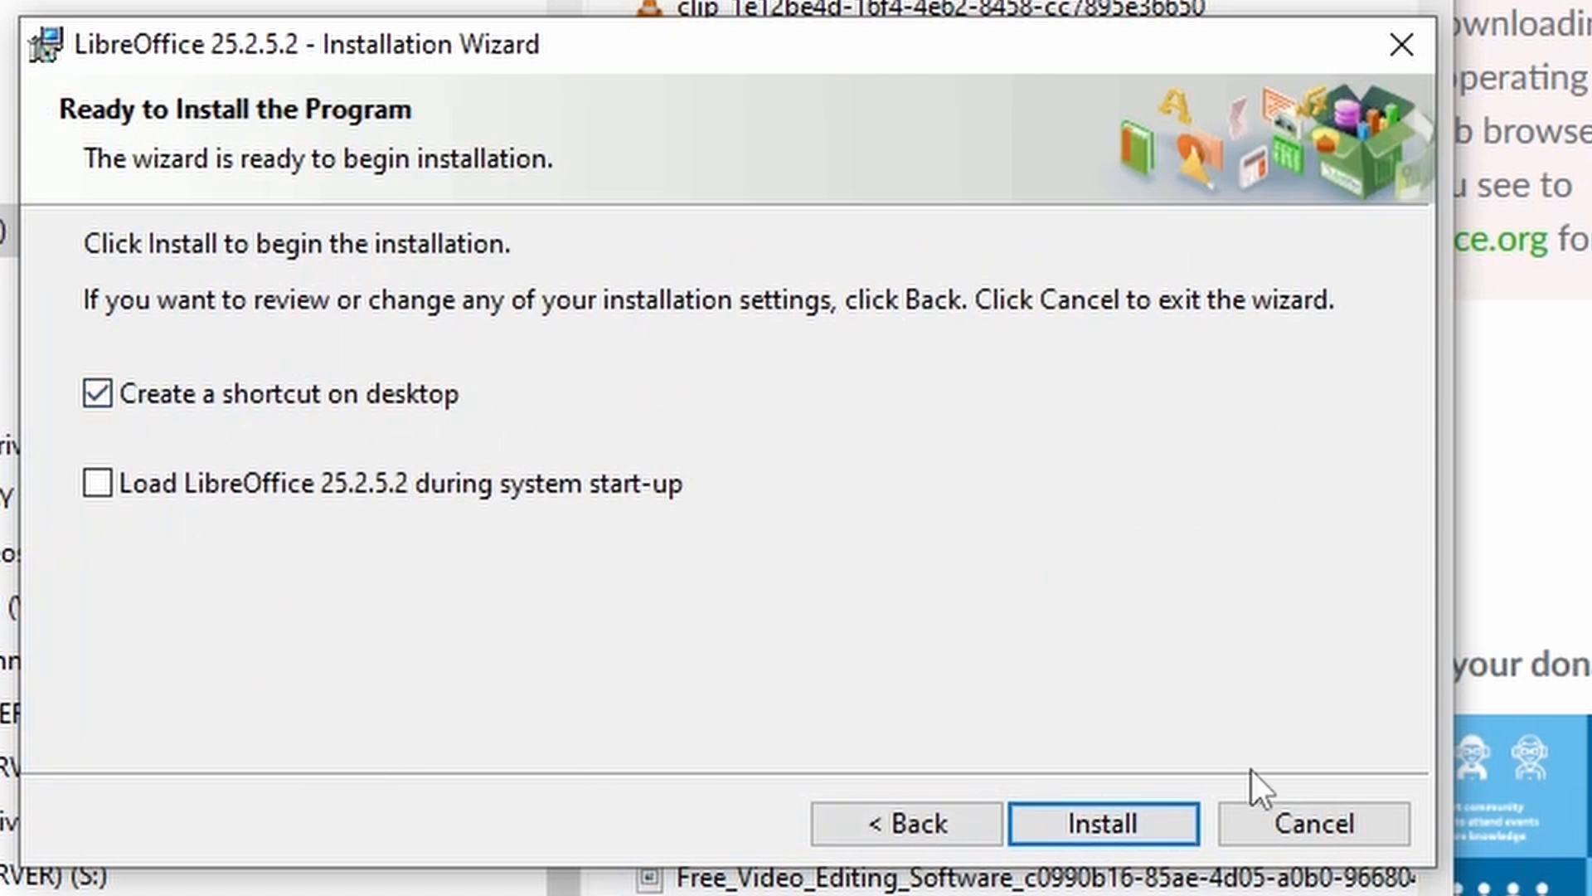
left_click(1103, 816)
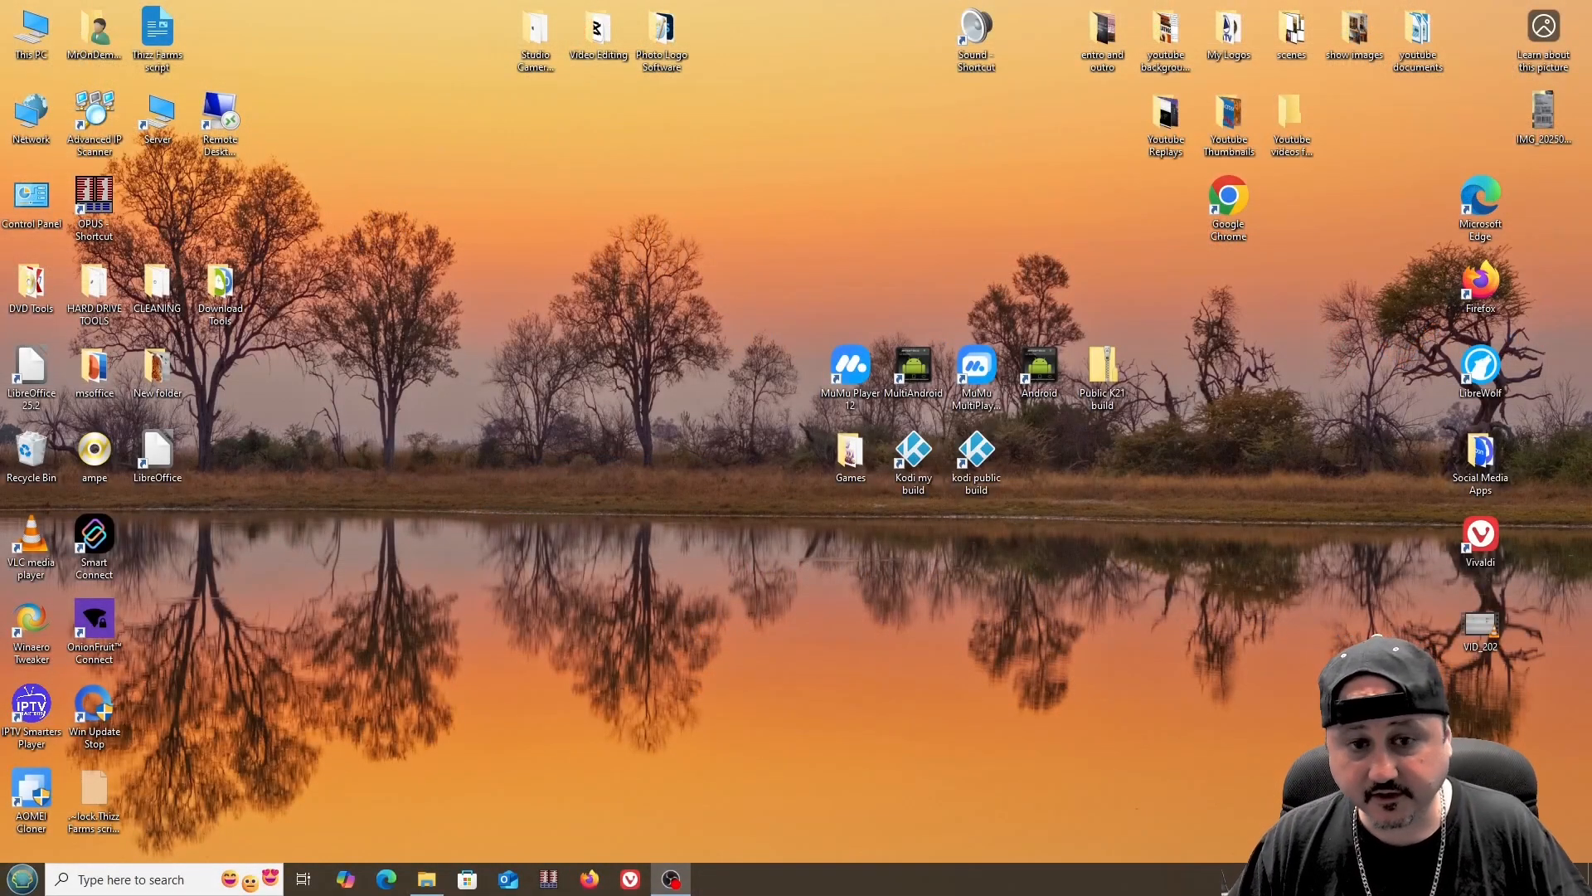
Launch LibreOffice from the desktop and open the General settings for Load/Save in its options.
double_click(157, 456)
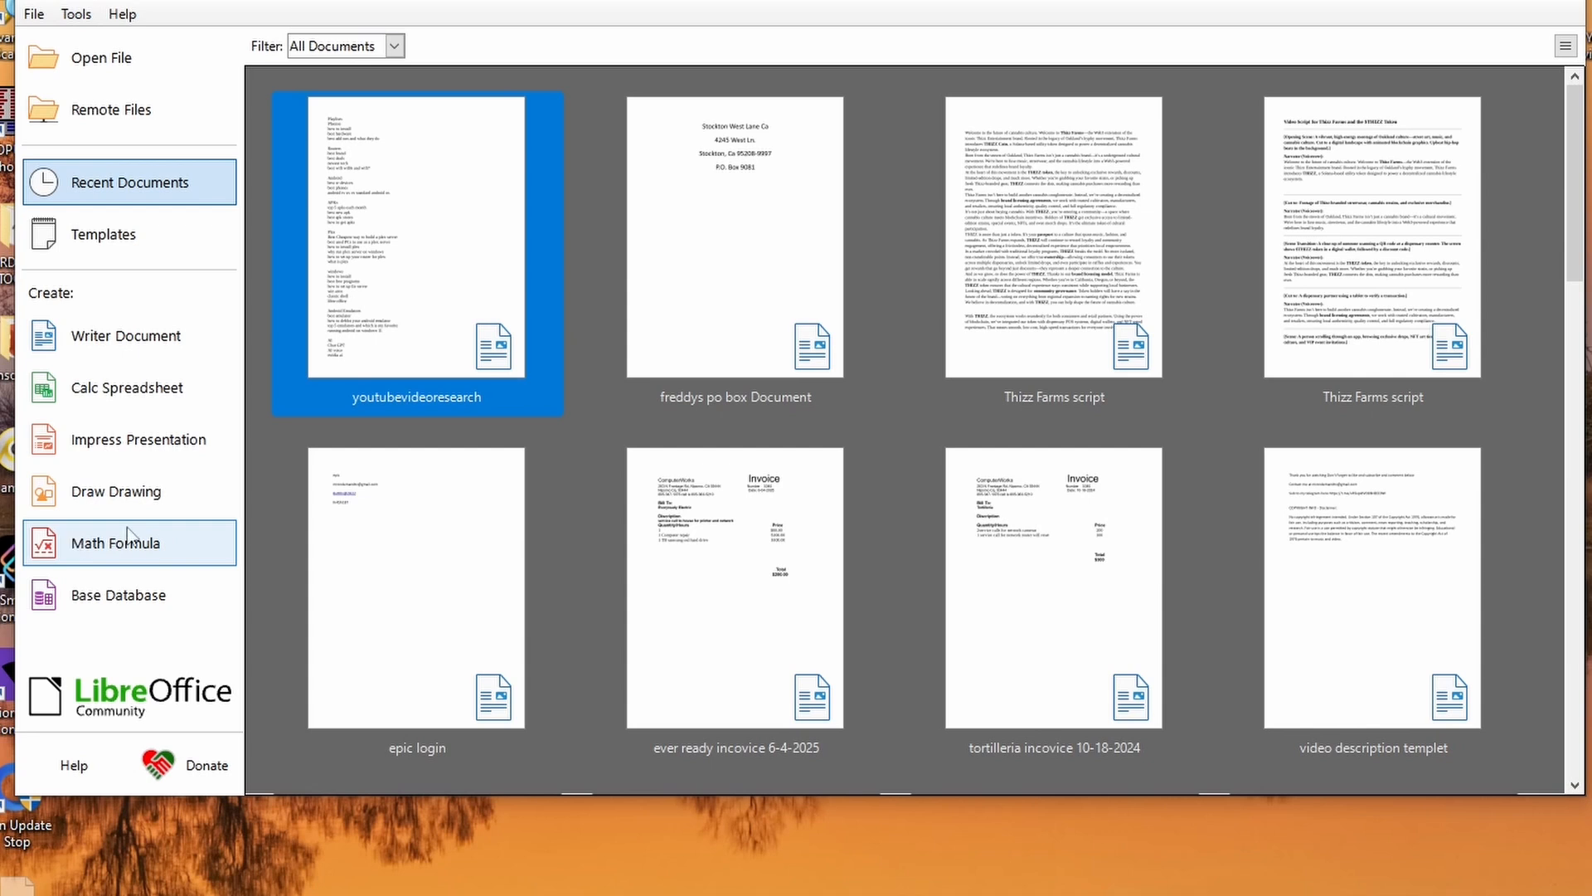
left_click(73, 12)
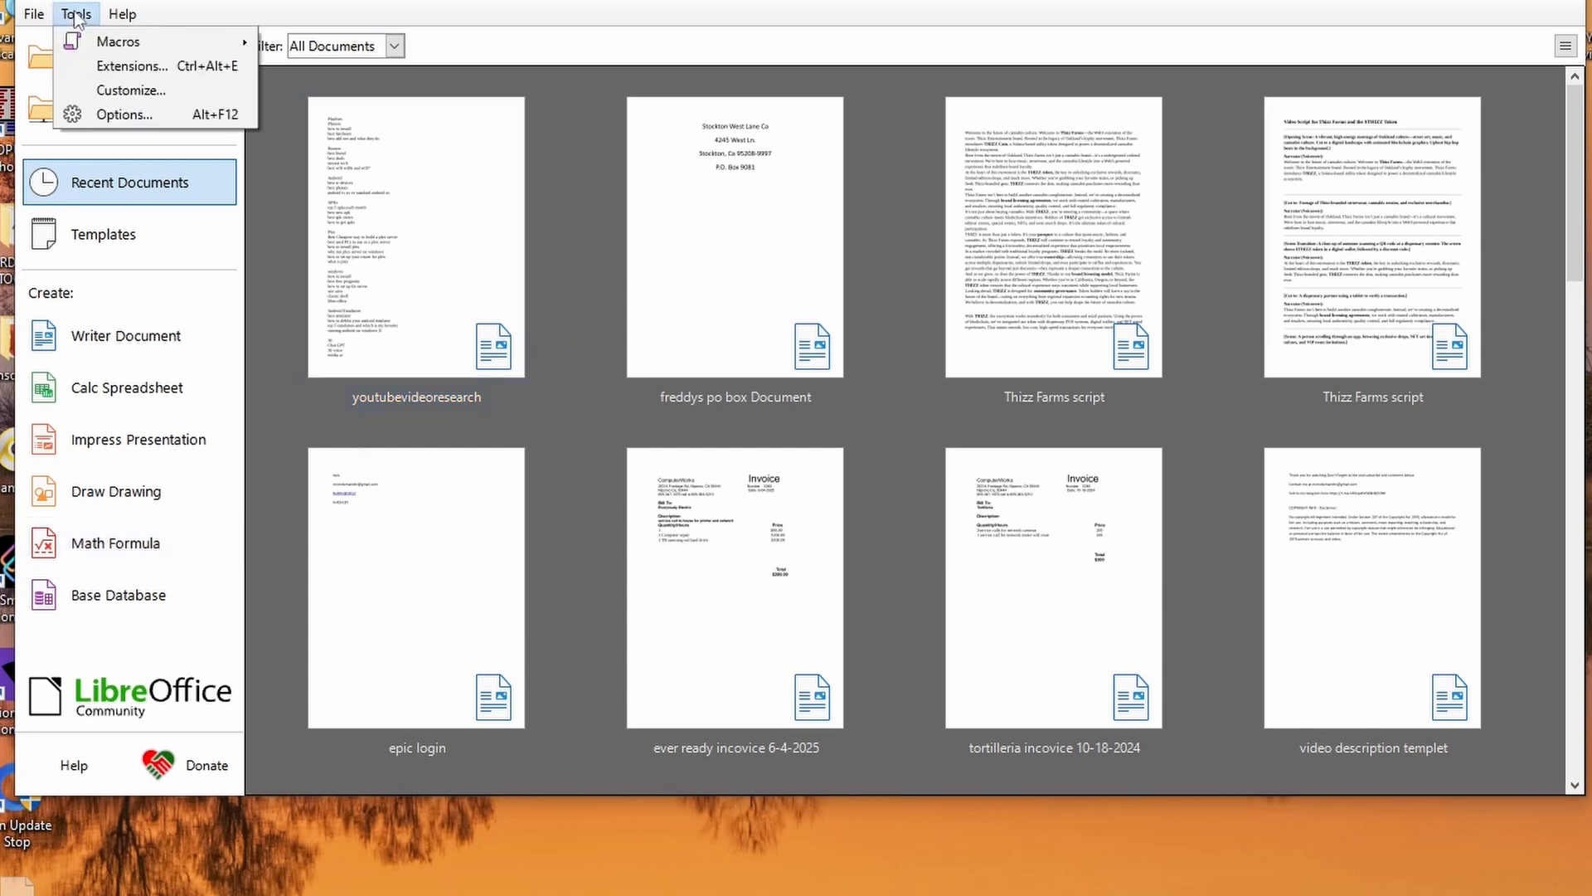
left_click(132, 118)
left_click(398, 375)
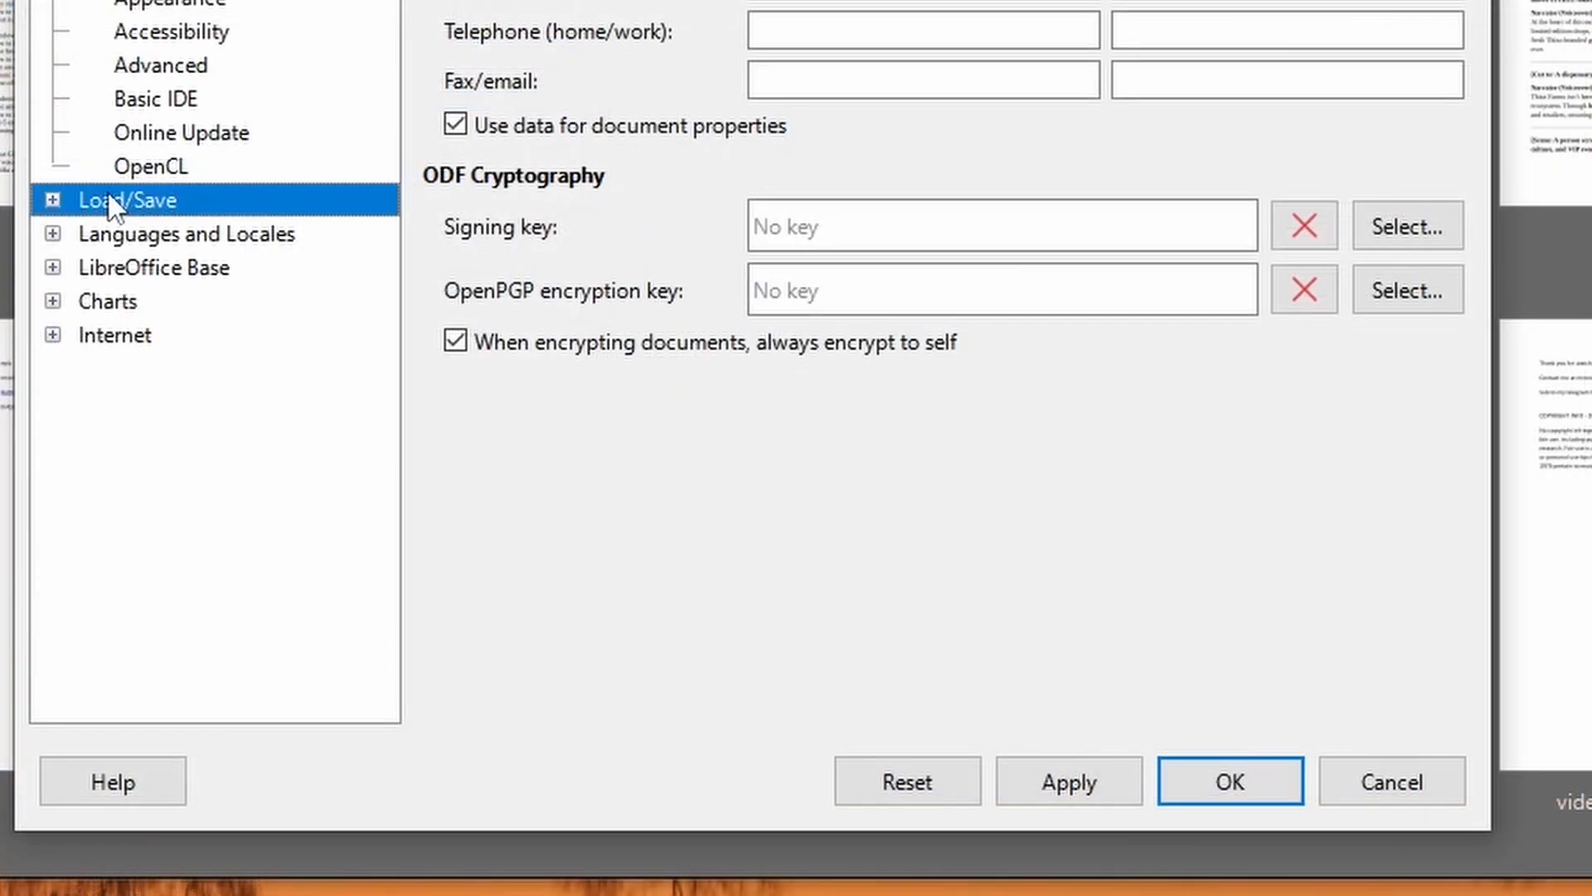
left_click(365, 373)
left_click(160, 237)
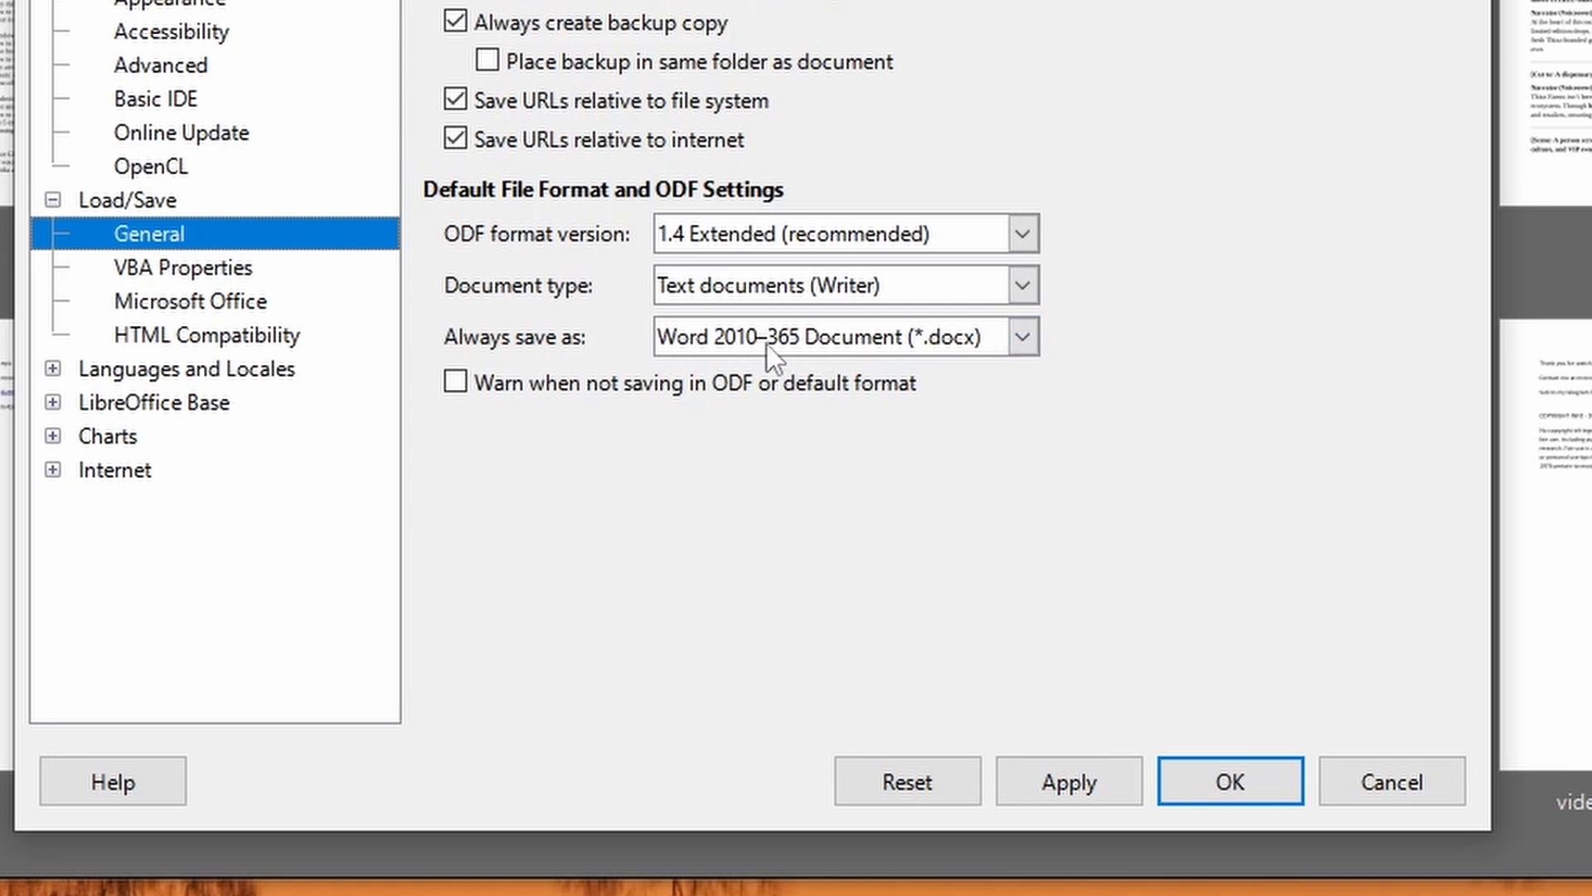
Review the default save formats for Text documents (Writer) and Spreadsheets (Calc), and cancel the options dialog.
left_click(1022, 338)
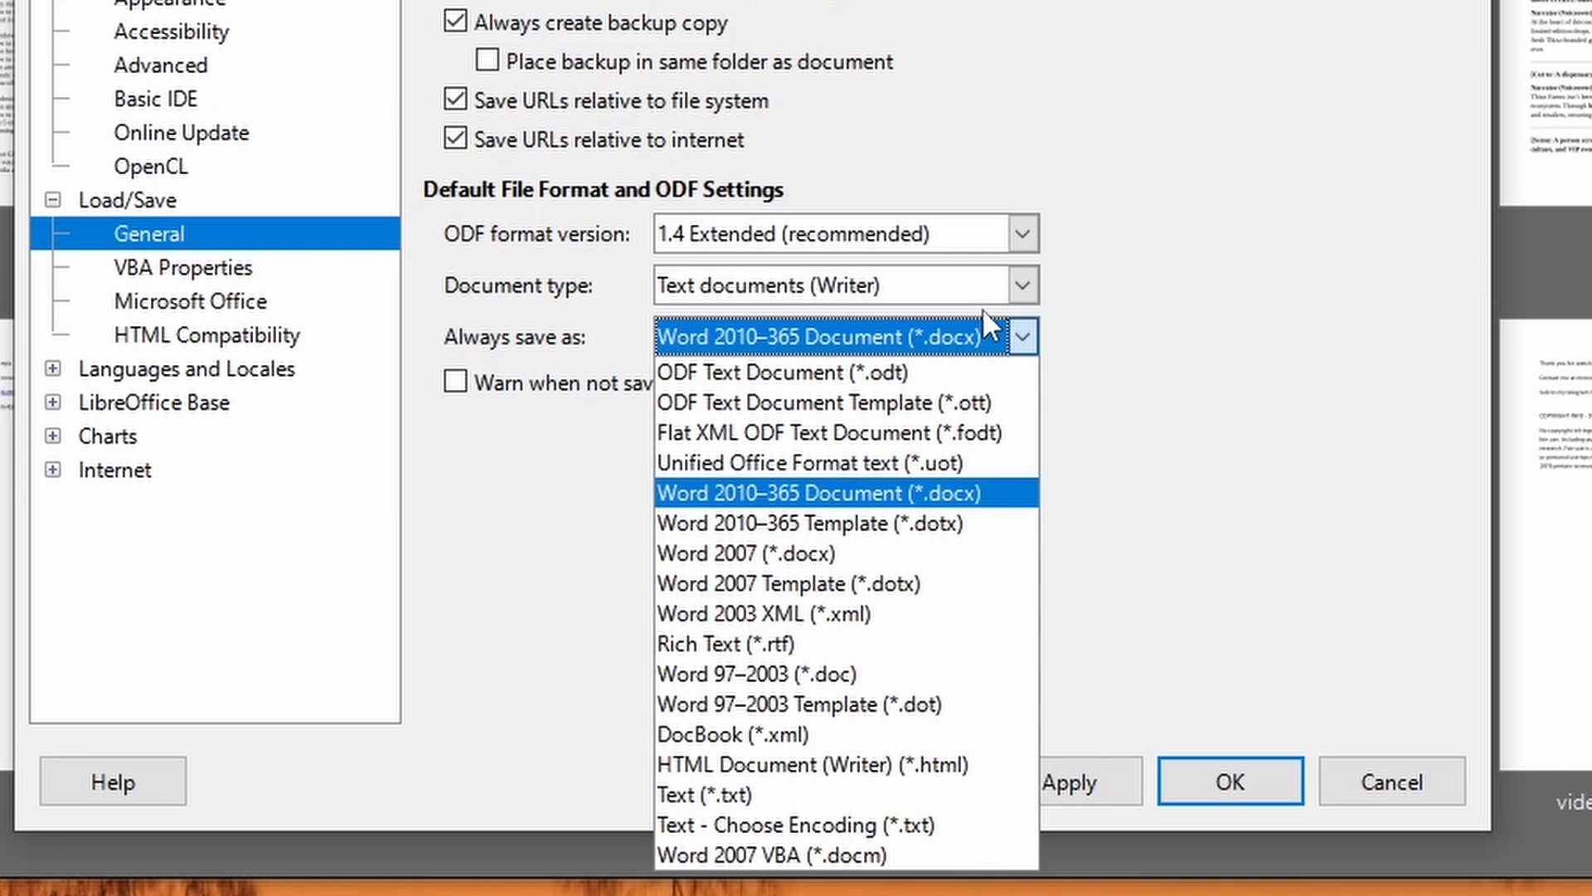
left_click(1305, 490)
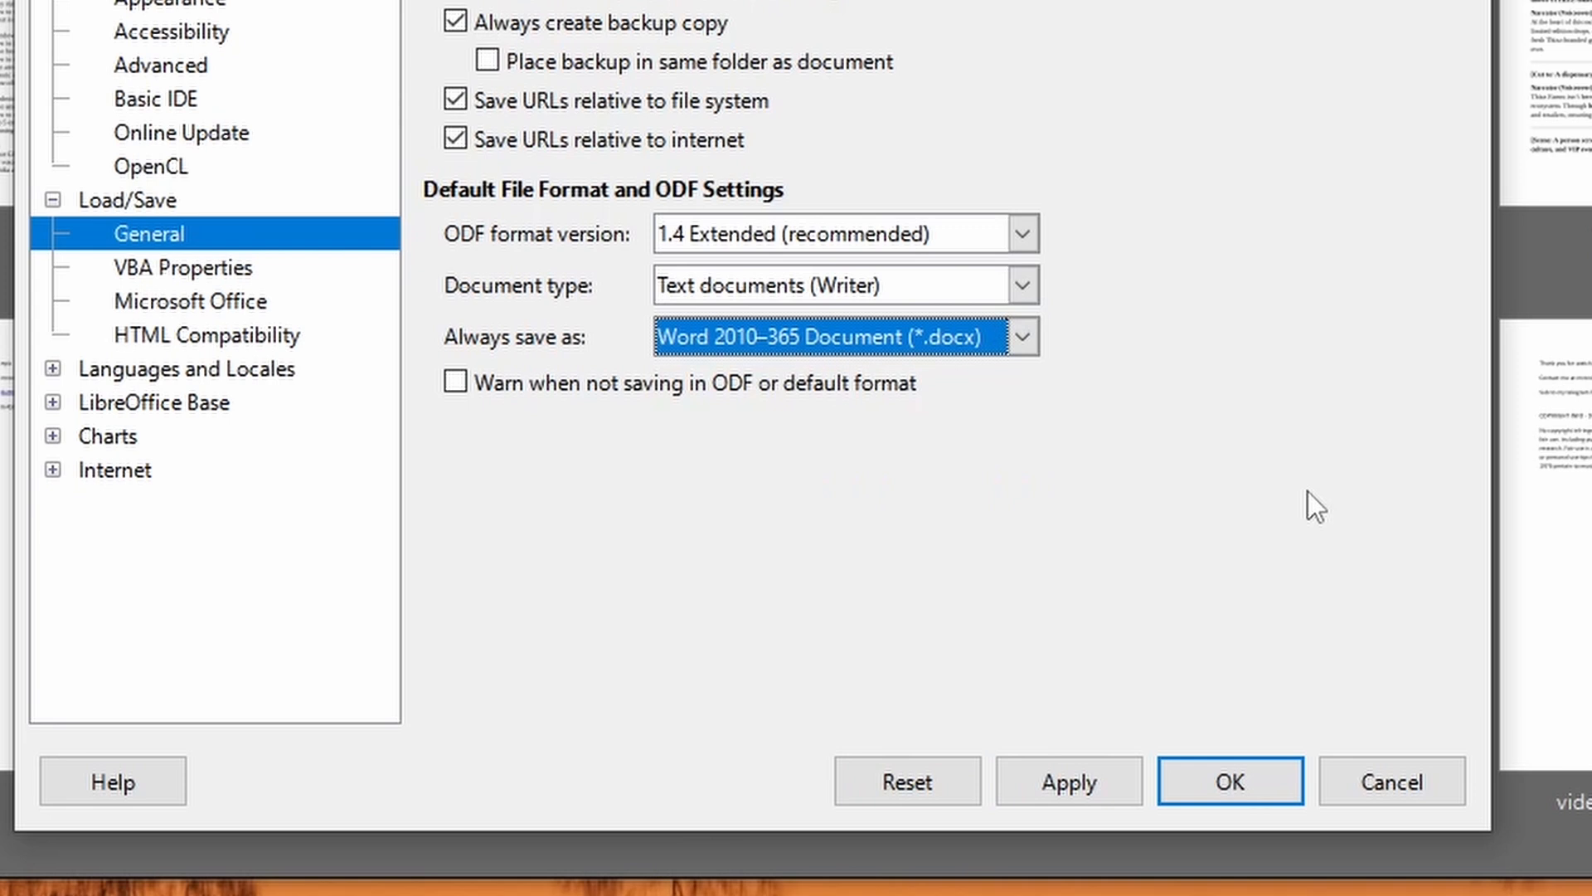
left_click(1022, 287)
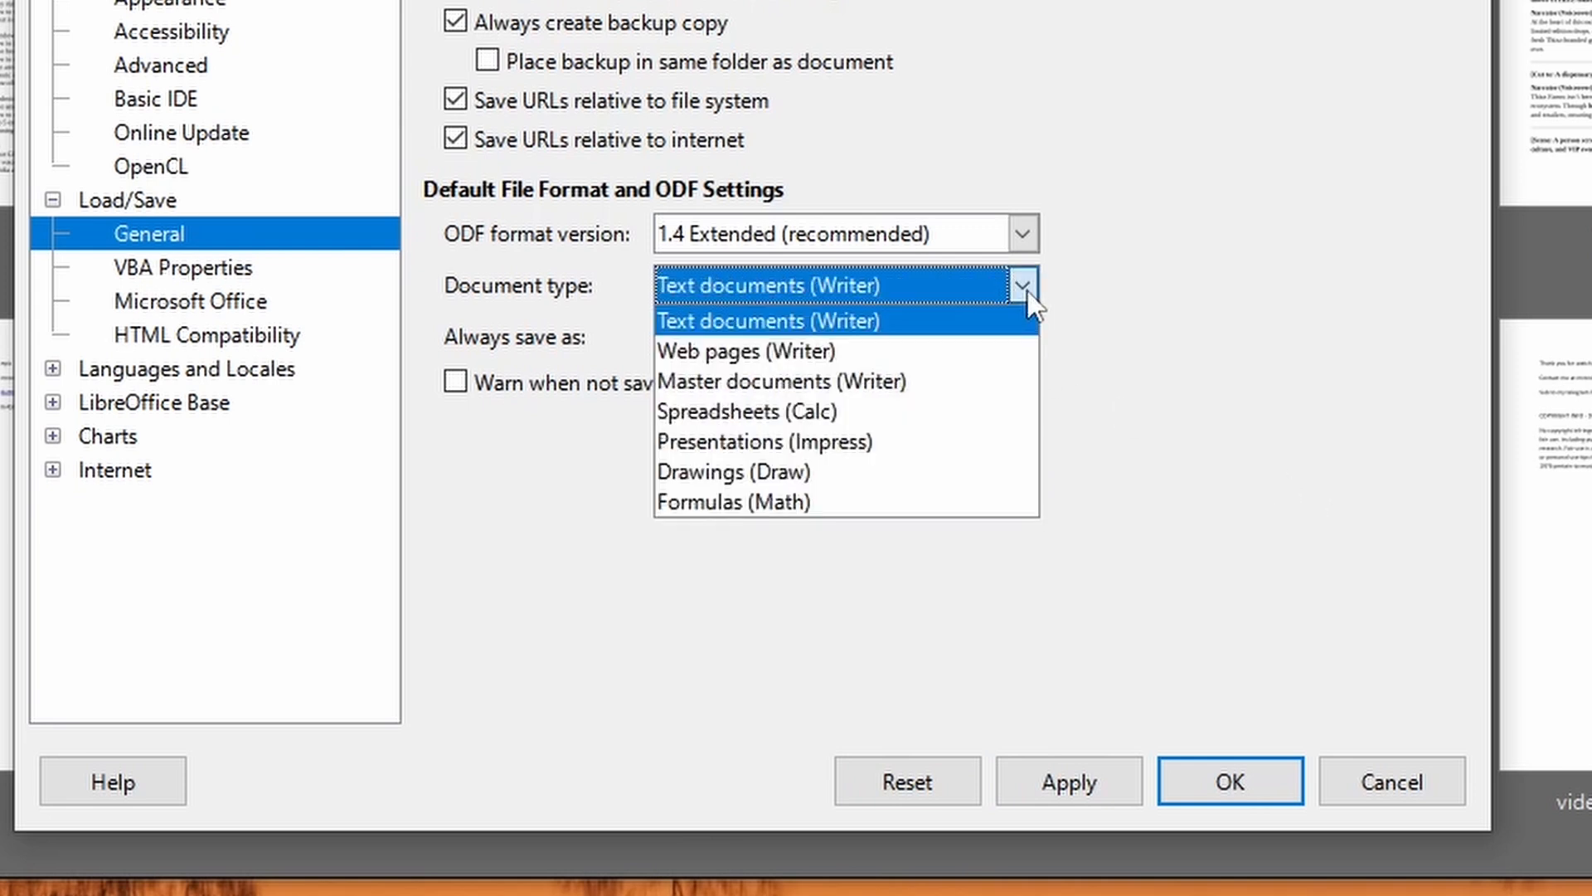
left_click(917, 413)
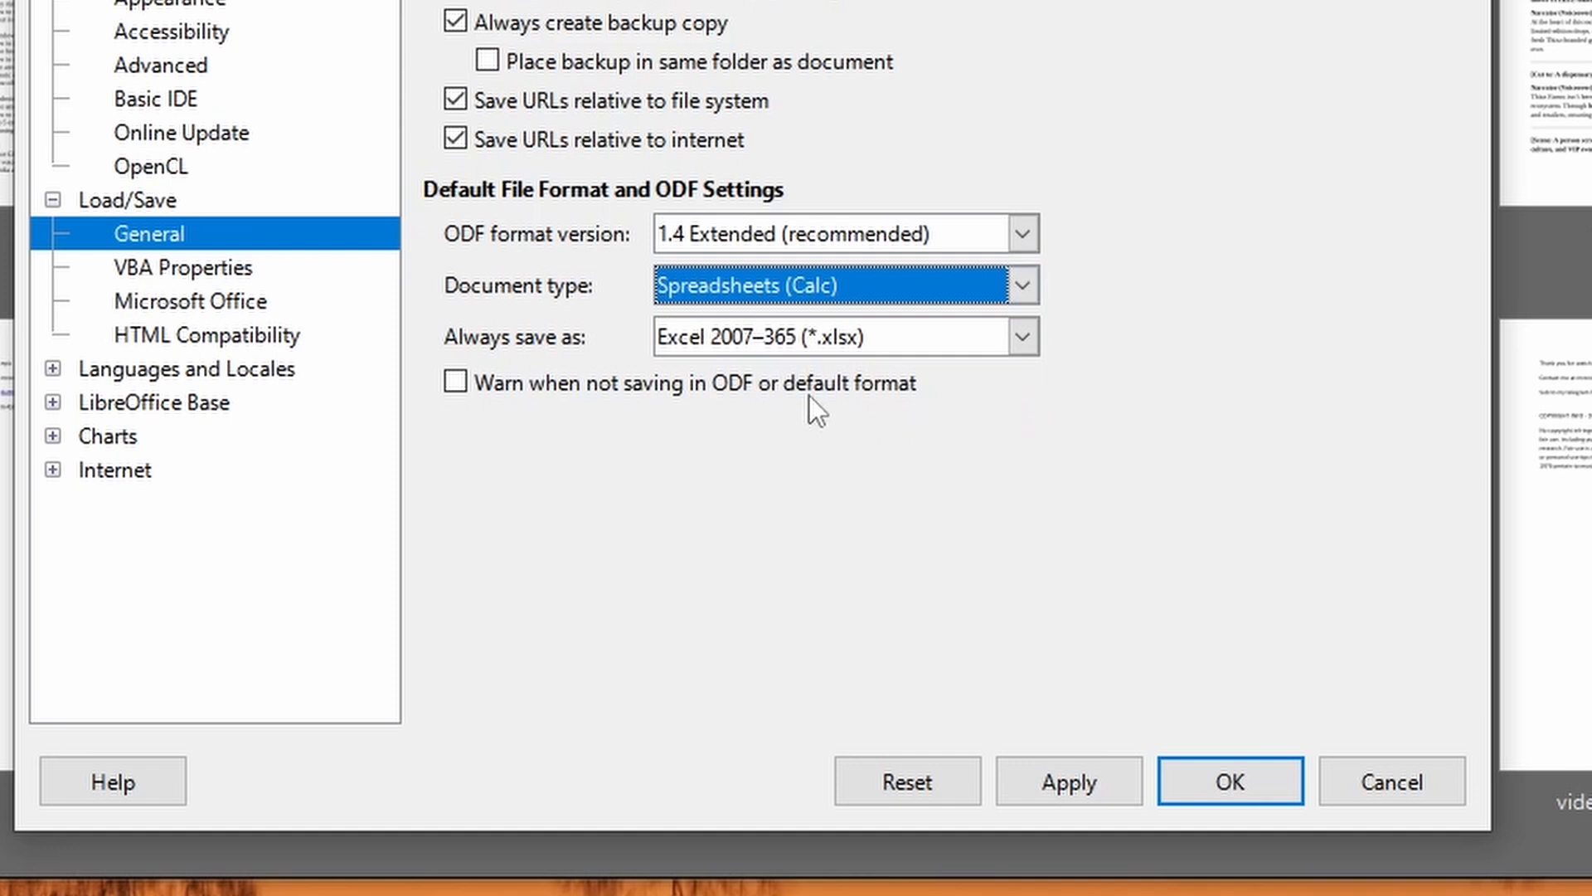
left_click(1024, 336)
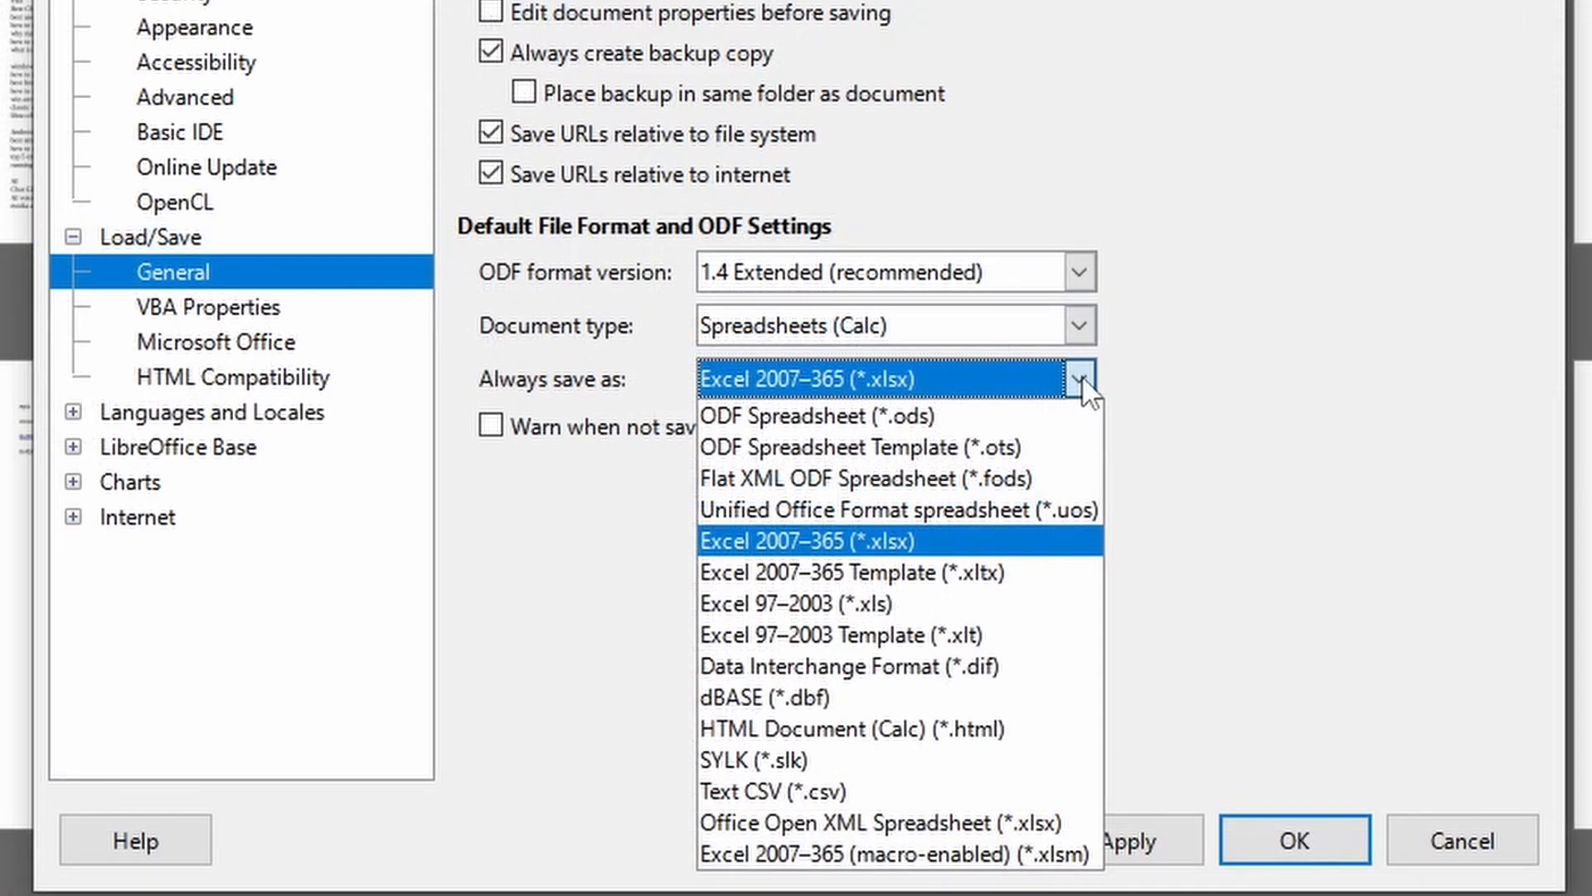
left_click(1084, 382)
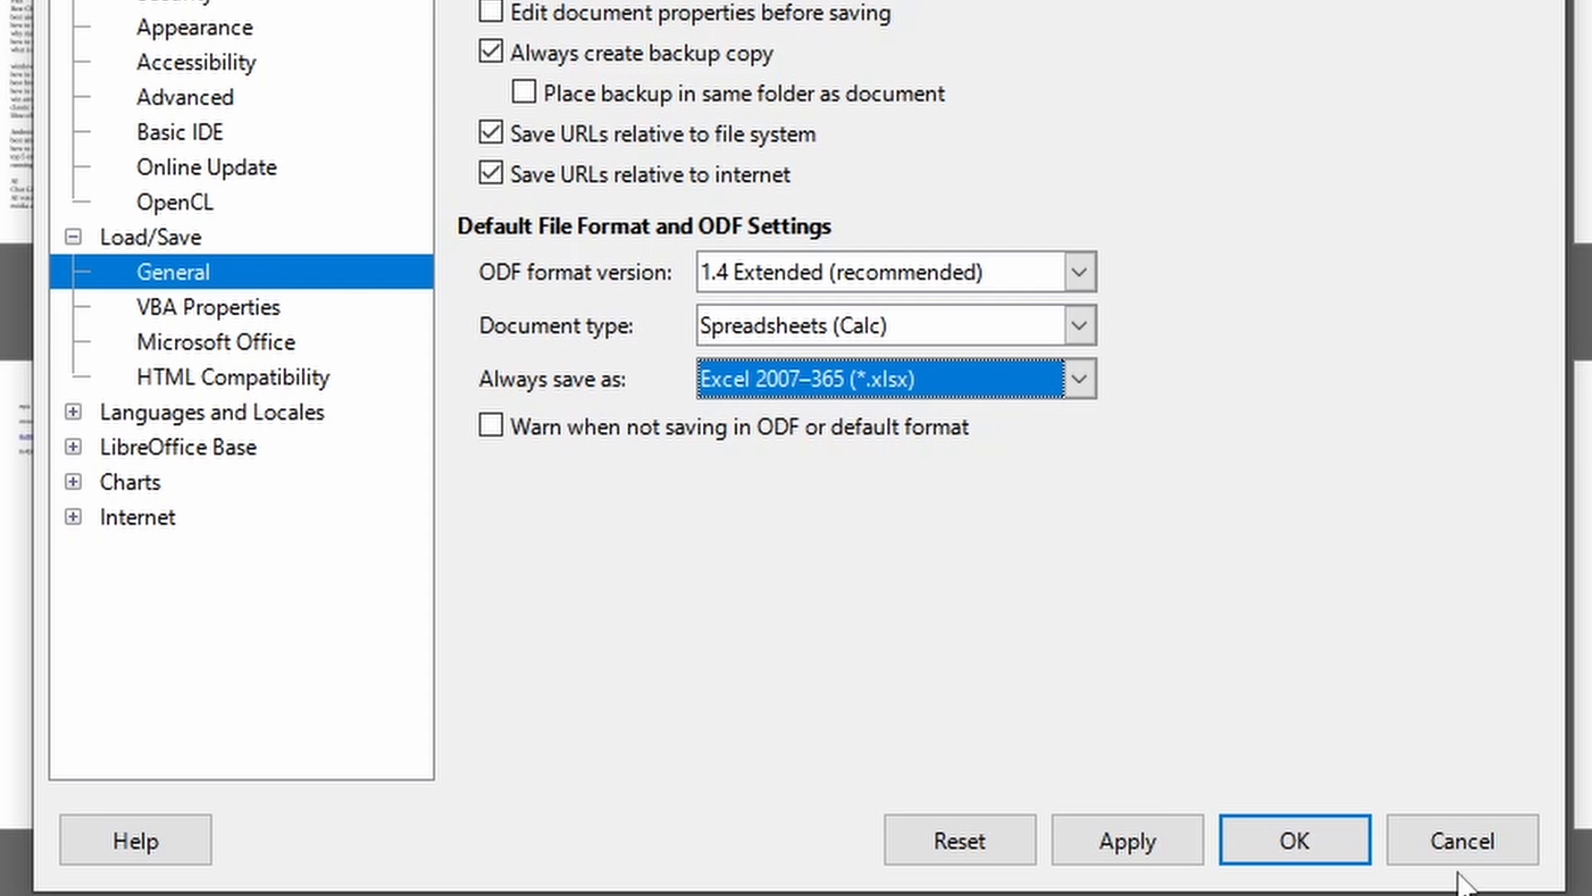
left_click(1463, 841)
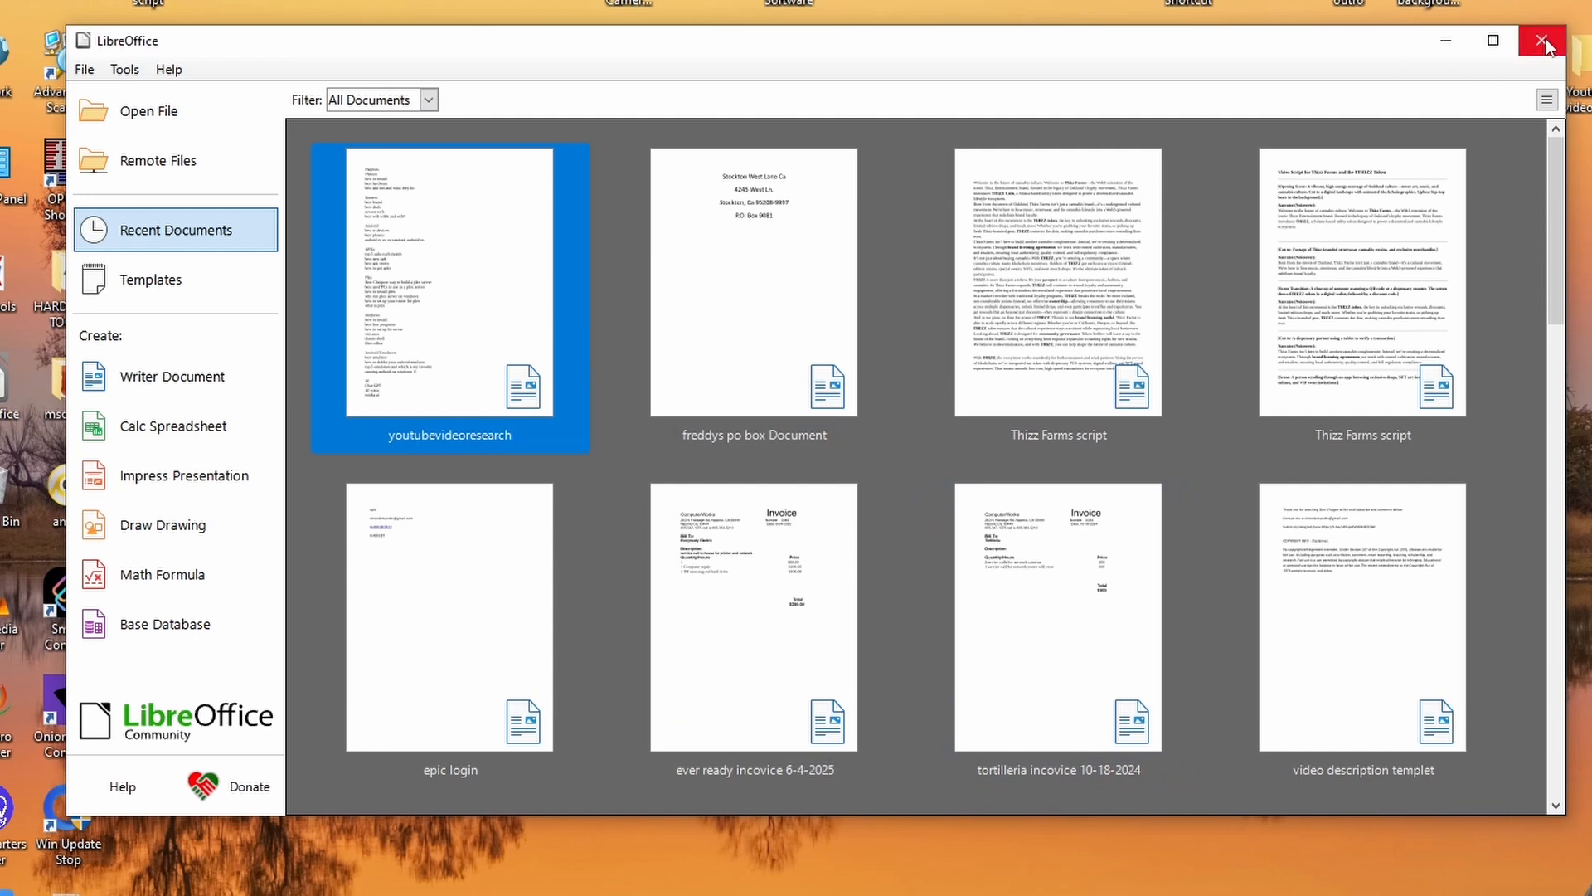
Create a blank Writer document to view the word processor's interface, and close it.
left_click(152, 386)
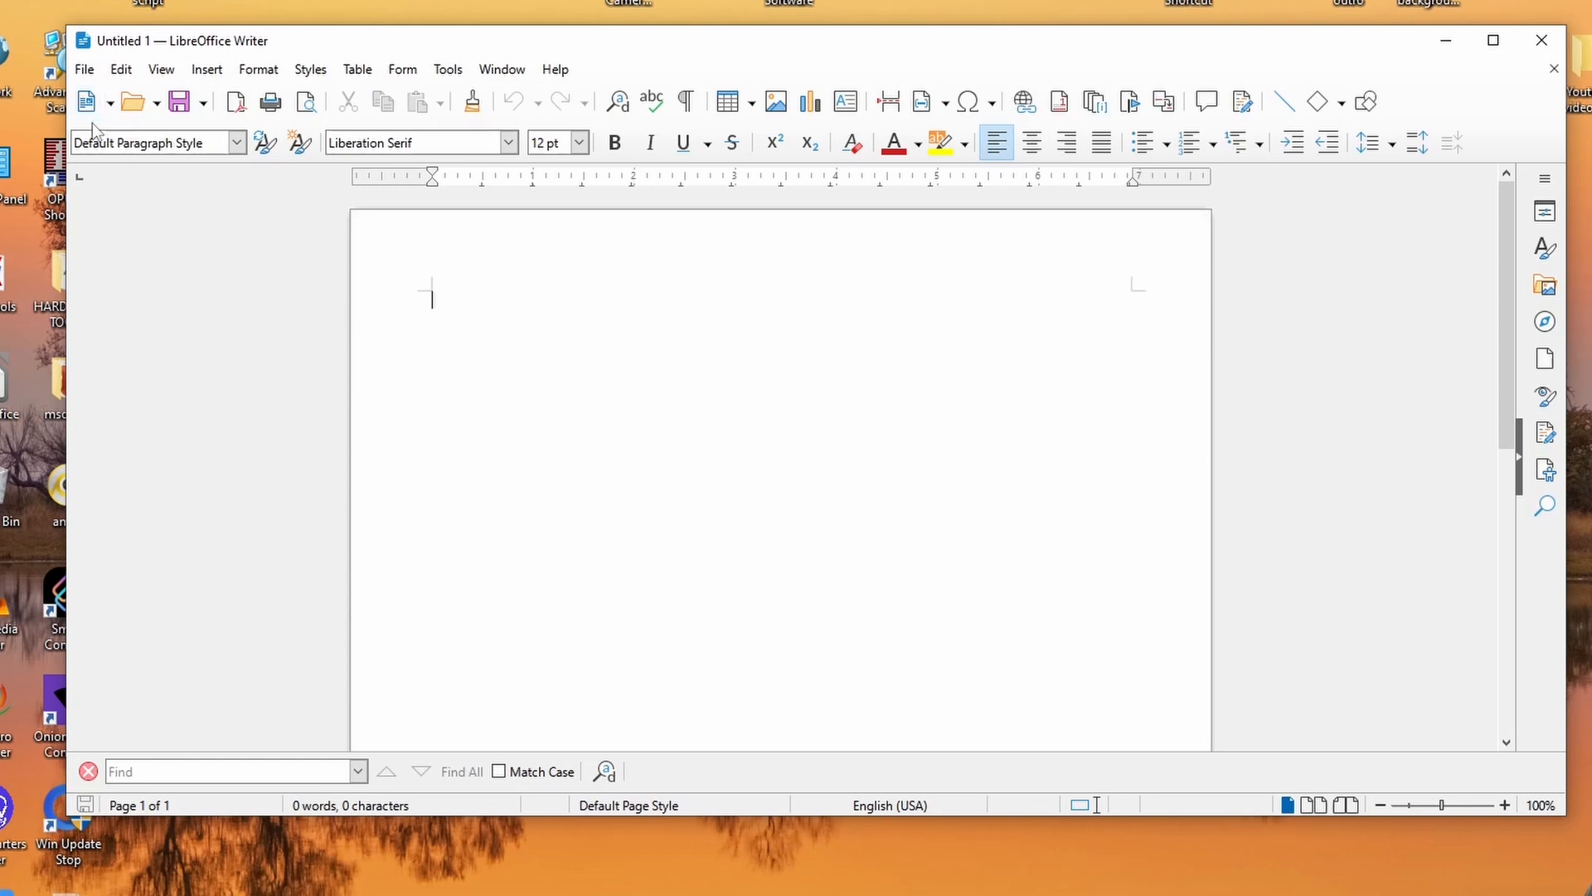
left_click(1544, 41)
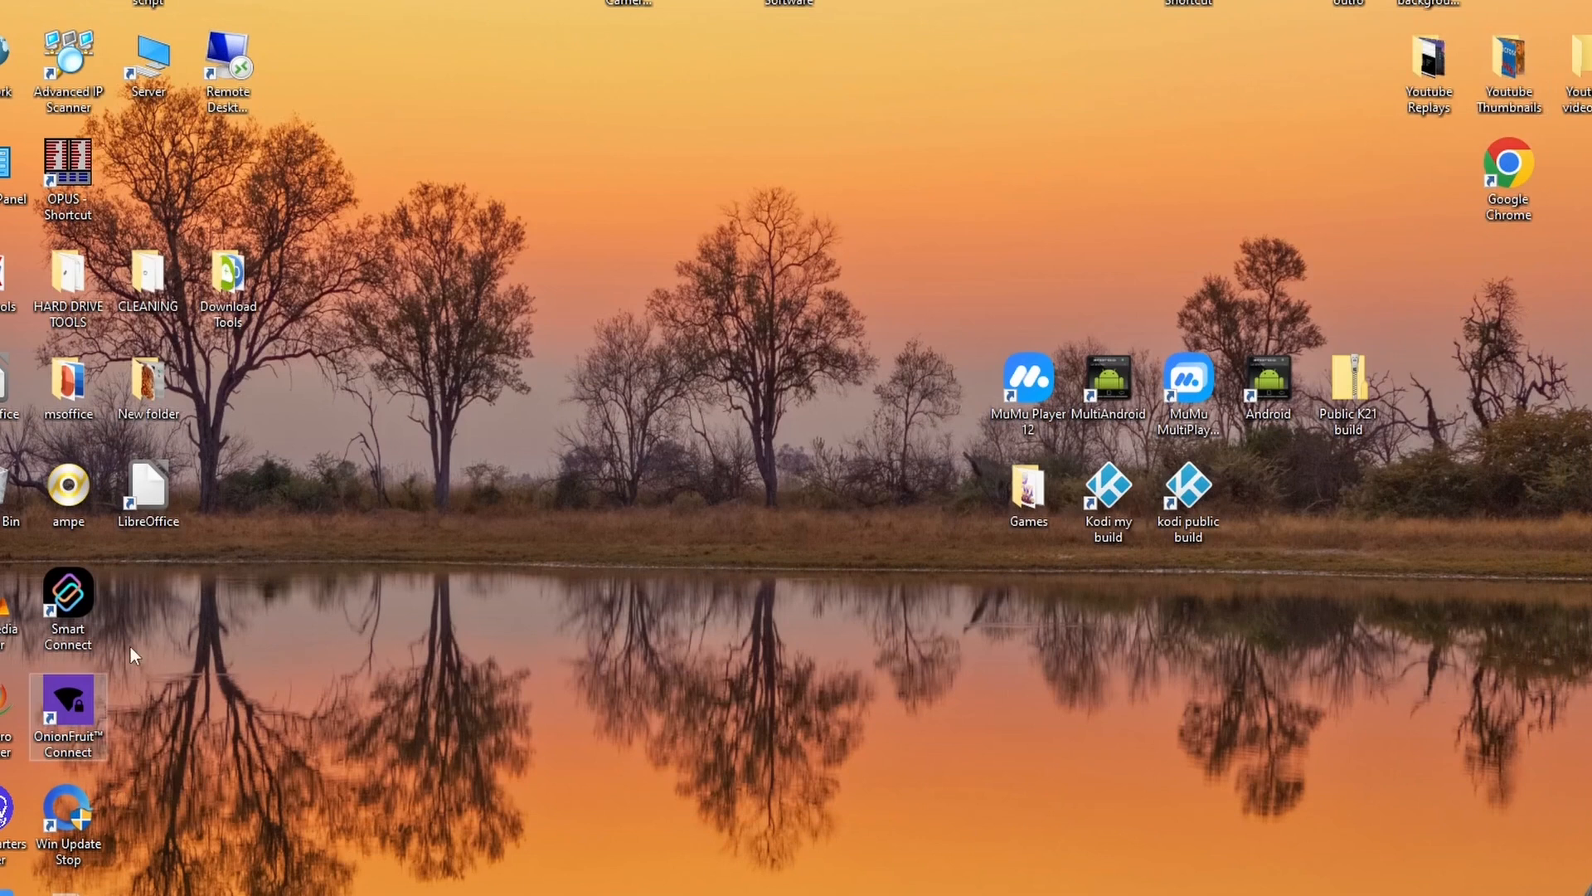
Relaunch LibreOffice and create a blank Calc spreadsheet to view its interface, and close it.
double_click(153, 495)
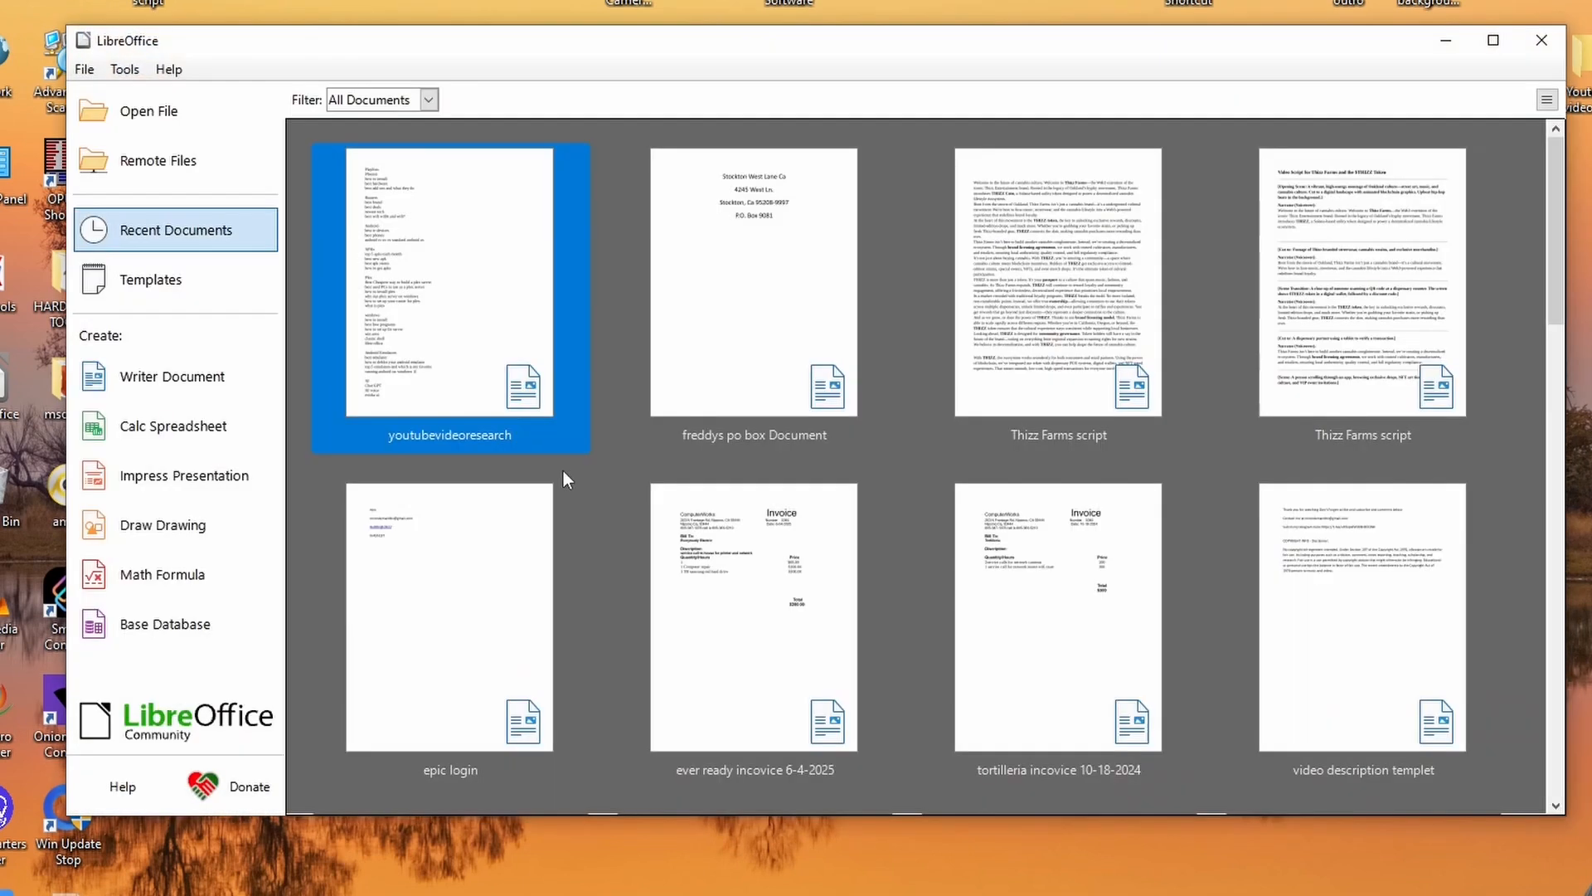
left_click(185, 426)
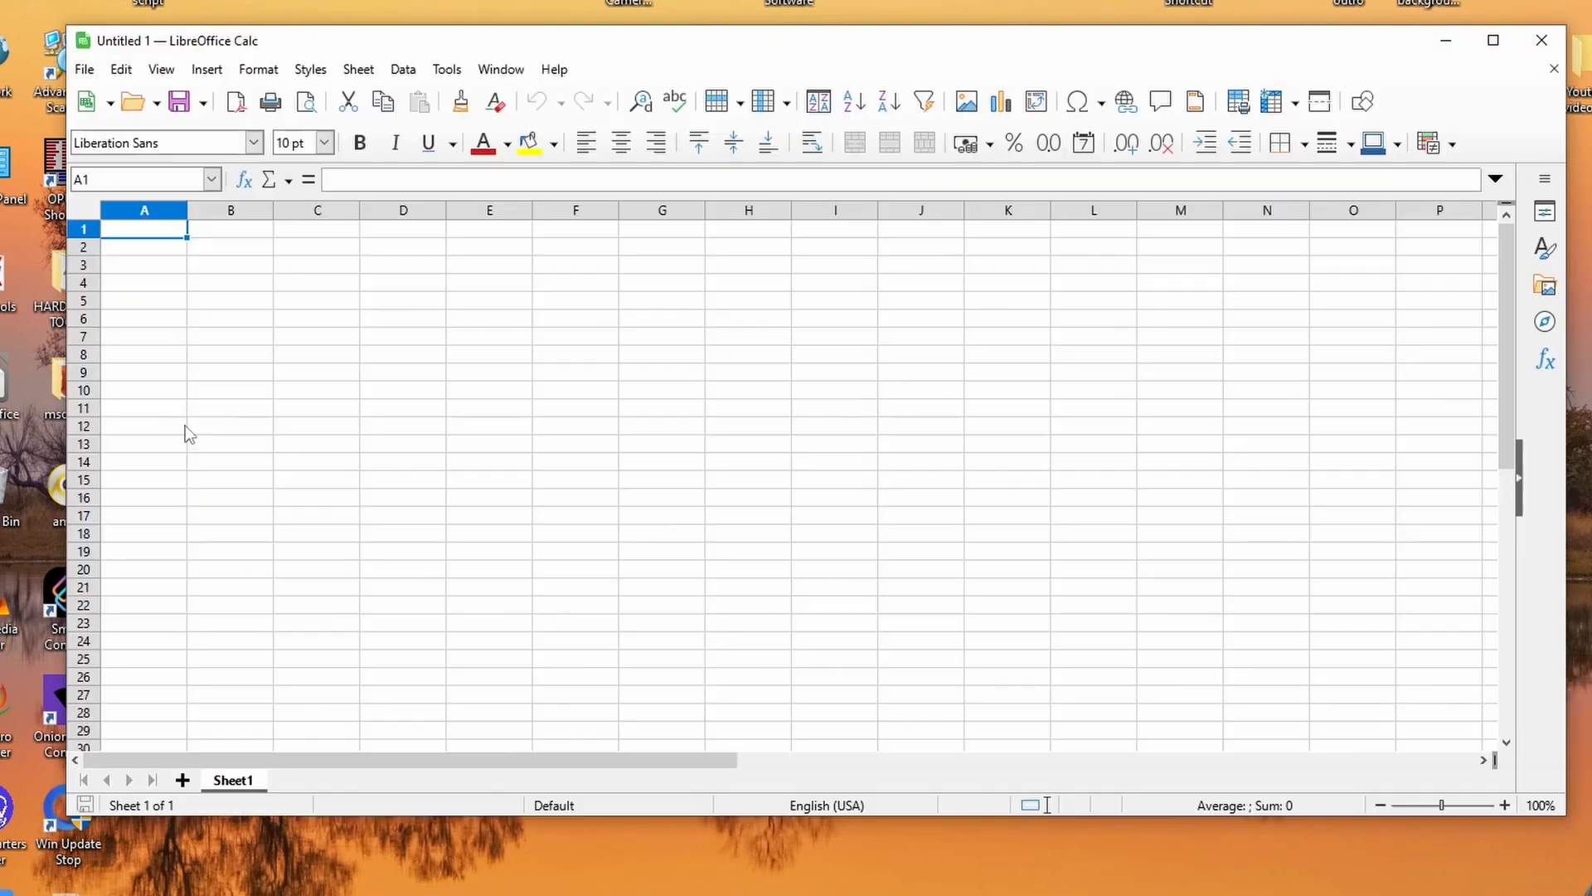
left_click(1539, 43)
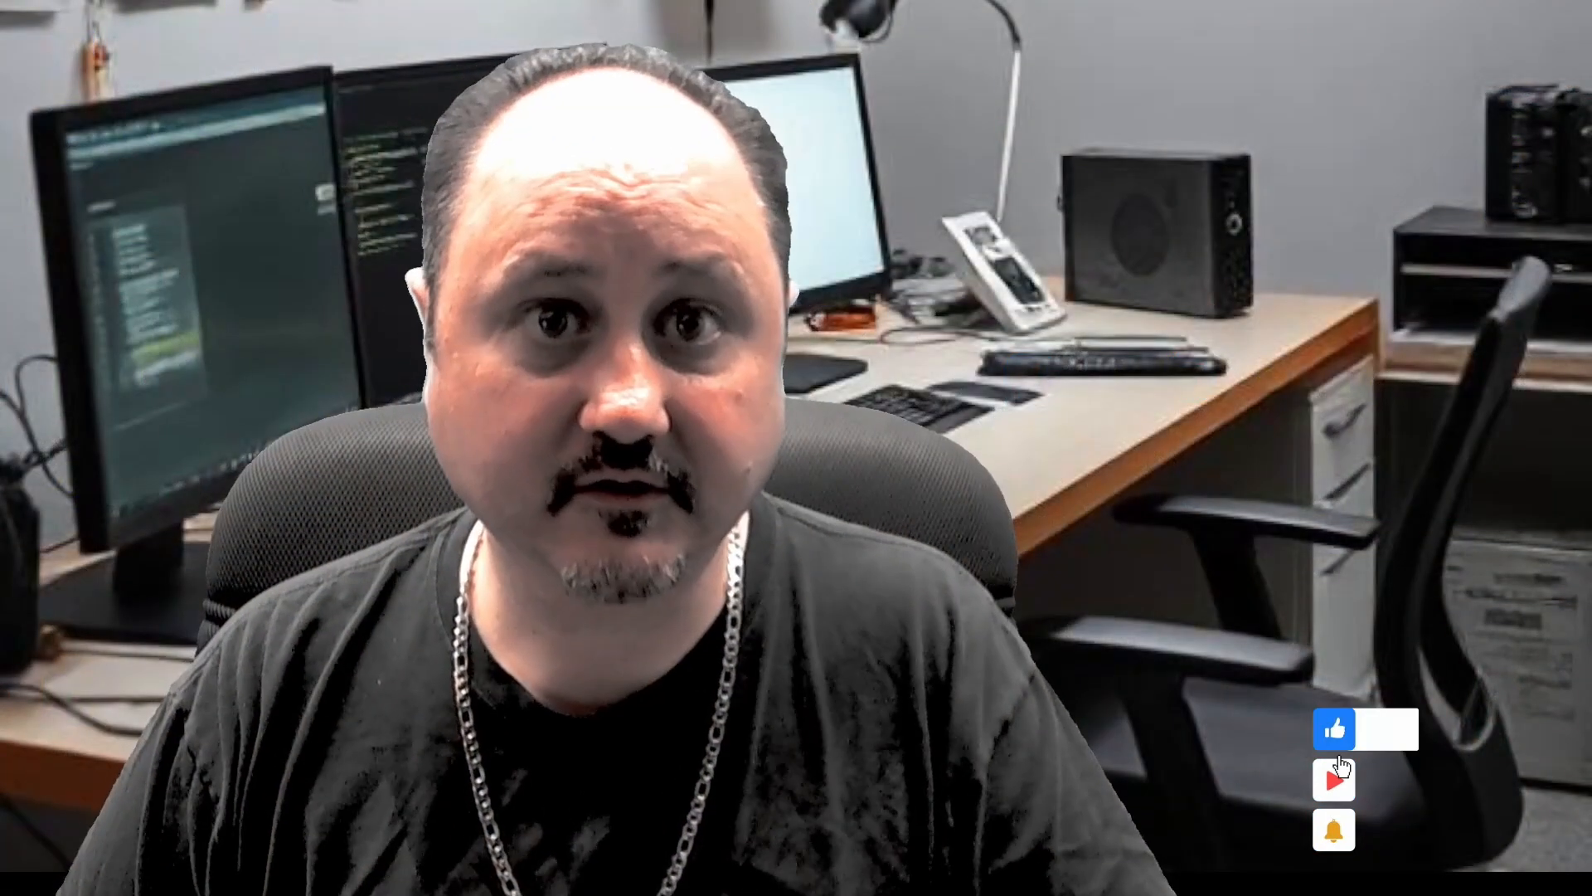